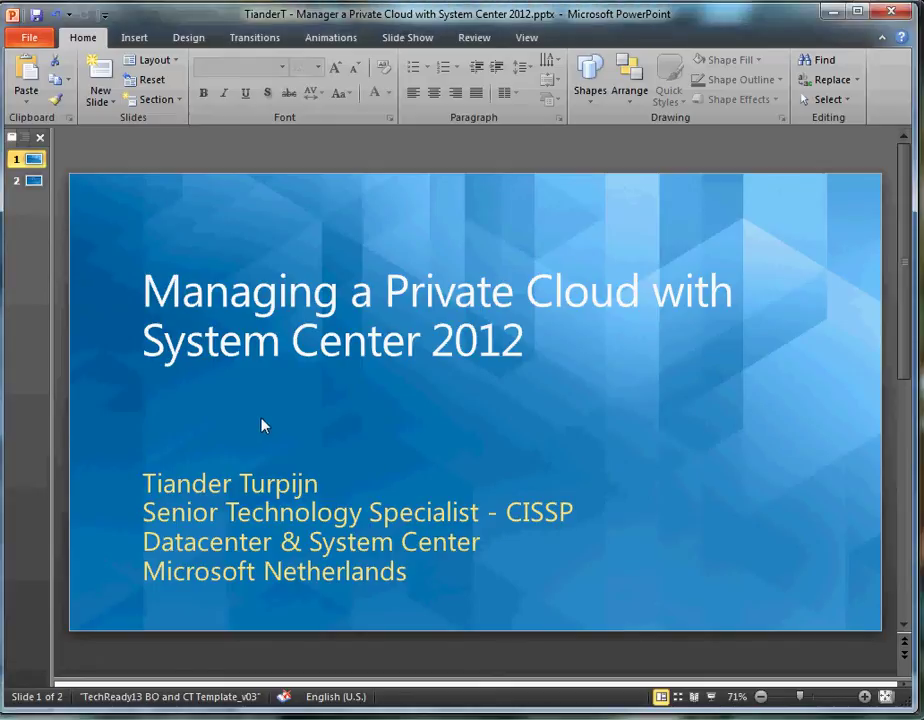
Show the Demo Objectives slide and switch to the VMM12 remote desktop session
key("Page_Down")
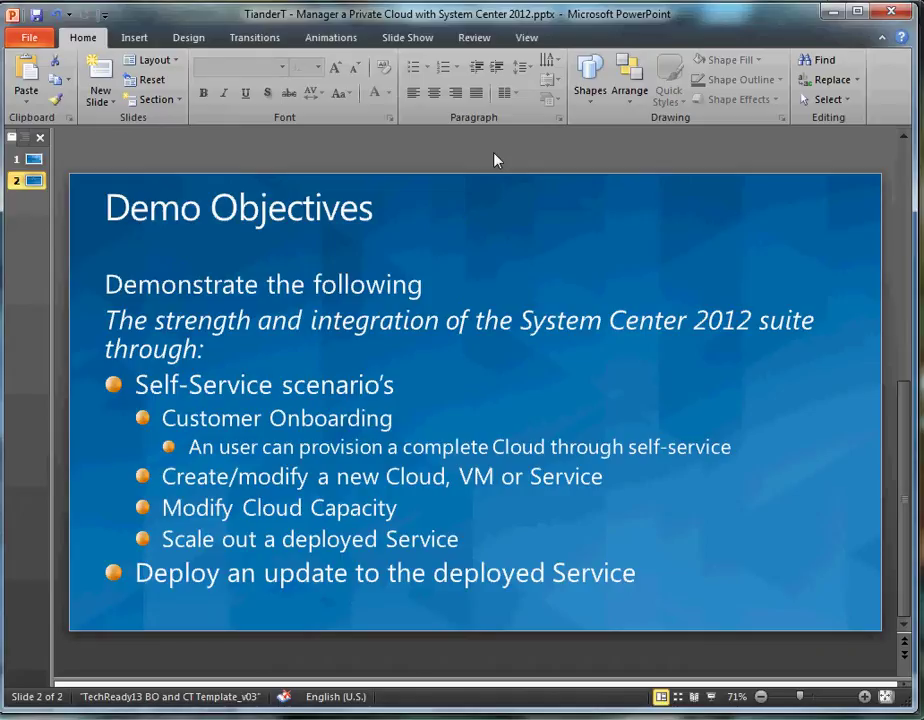
left_click(832, 12)
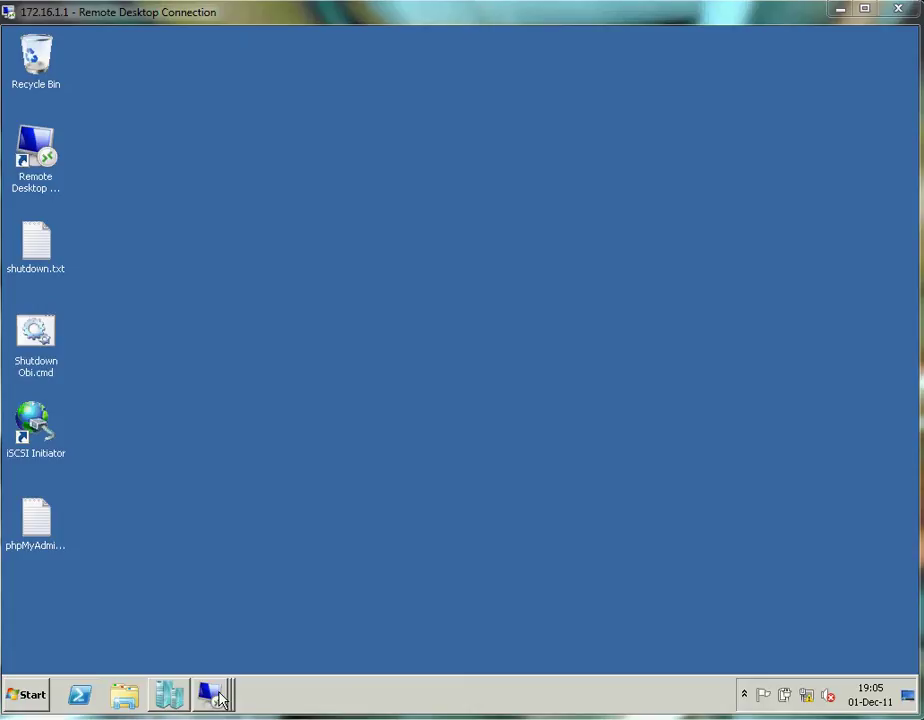
left_click(220, 698)
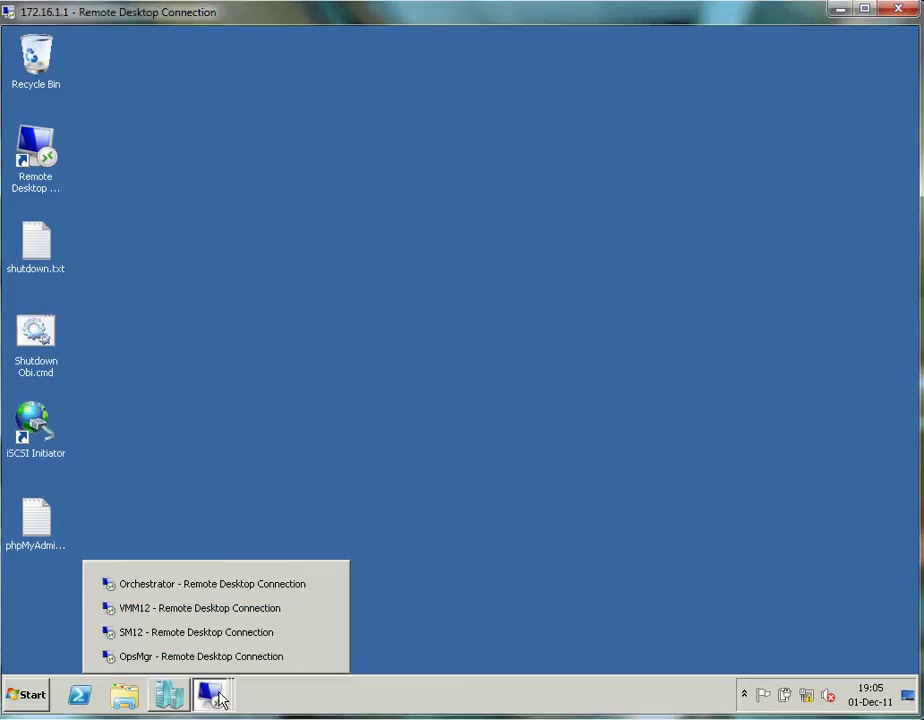
left_click(180, 610)
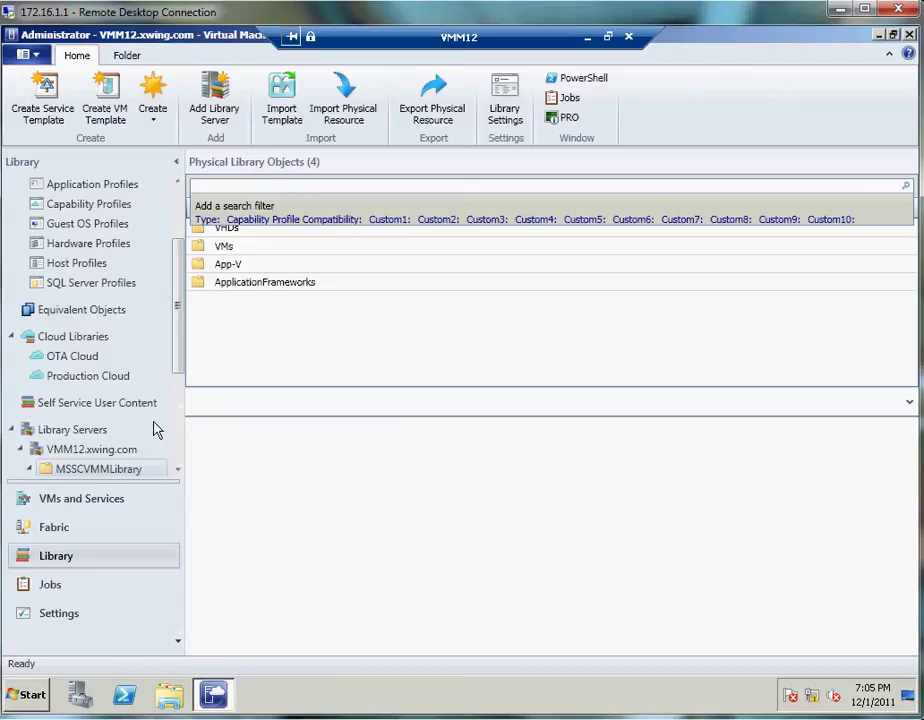
View the overview summary for all Clouds under VMs and Services in Virtual Machine Manager
left_click(126, 499)
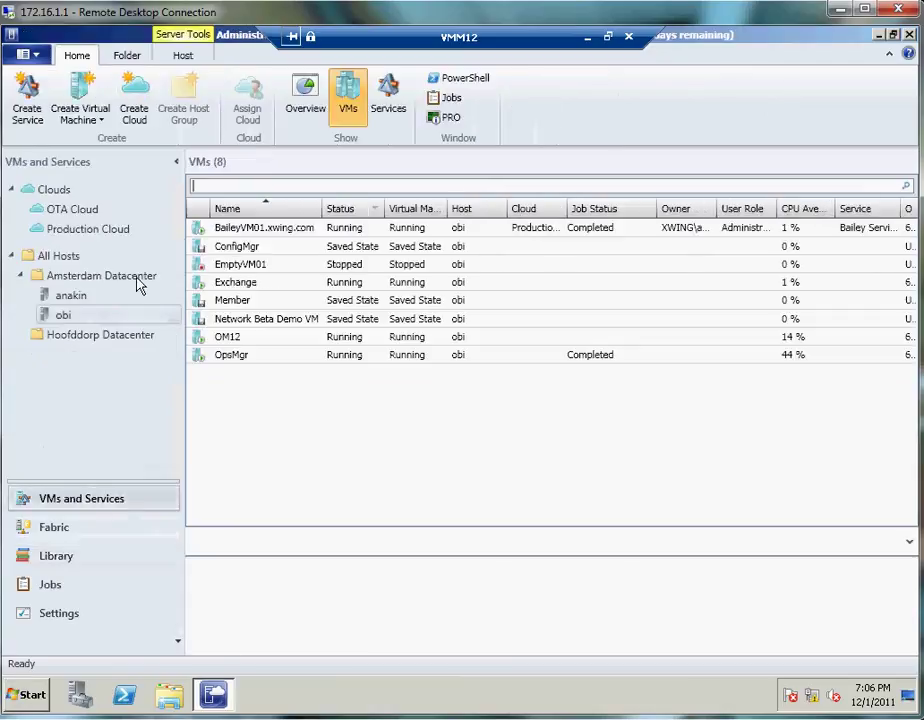
left_click(72, 191)
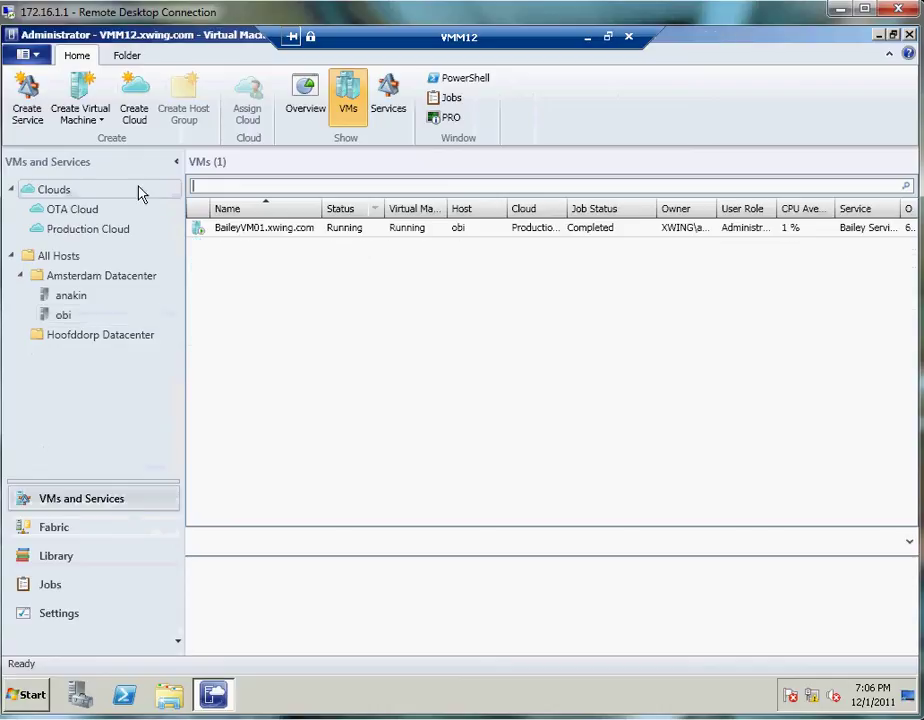
left_click(305, 105)
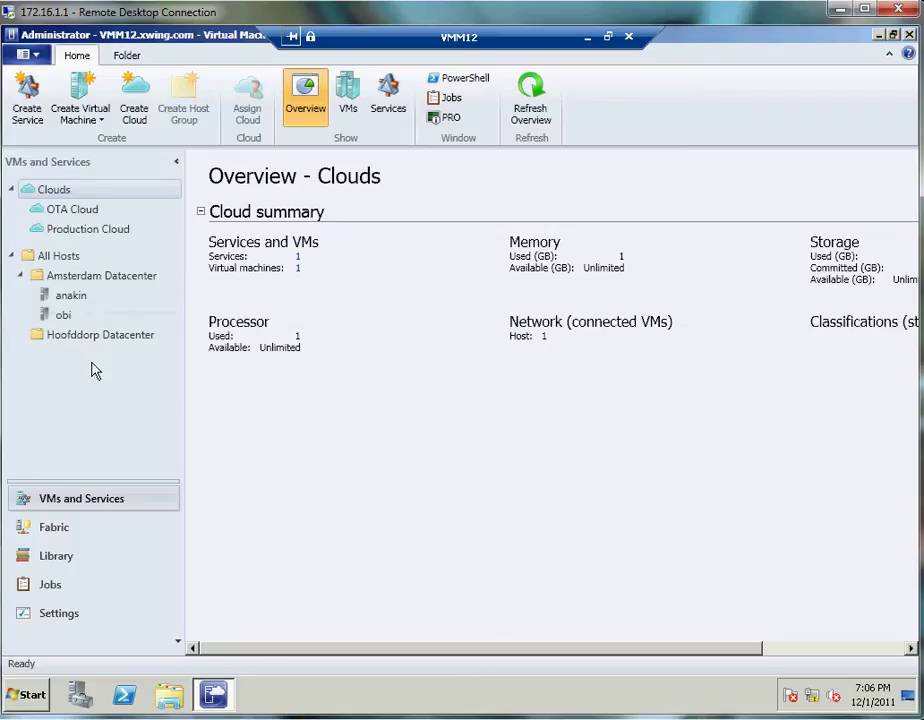
Review the user roles in Settings and the VM and service templates in the Library, and return to VMs and Services
left_click(83, 613)
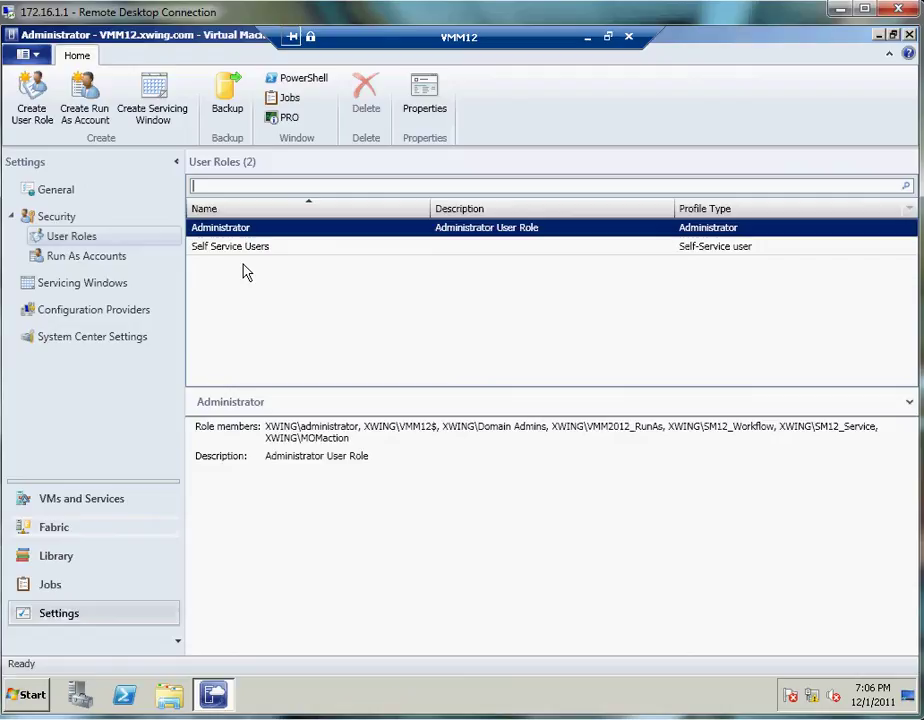
left_click(85, 558)
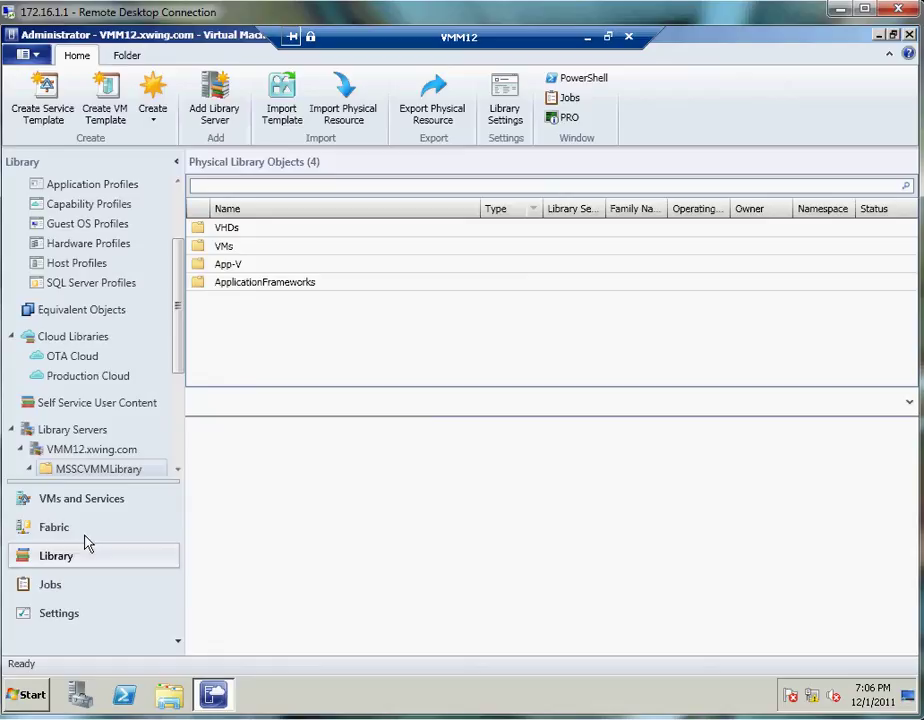
left_click_drag(176, 346, 174, 232)
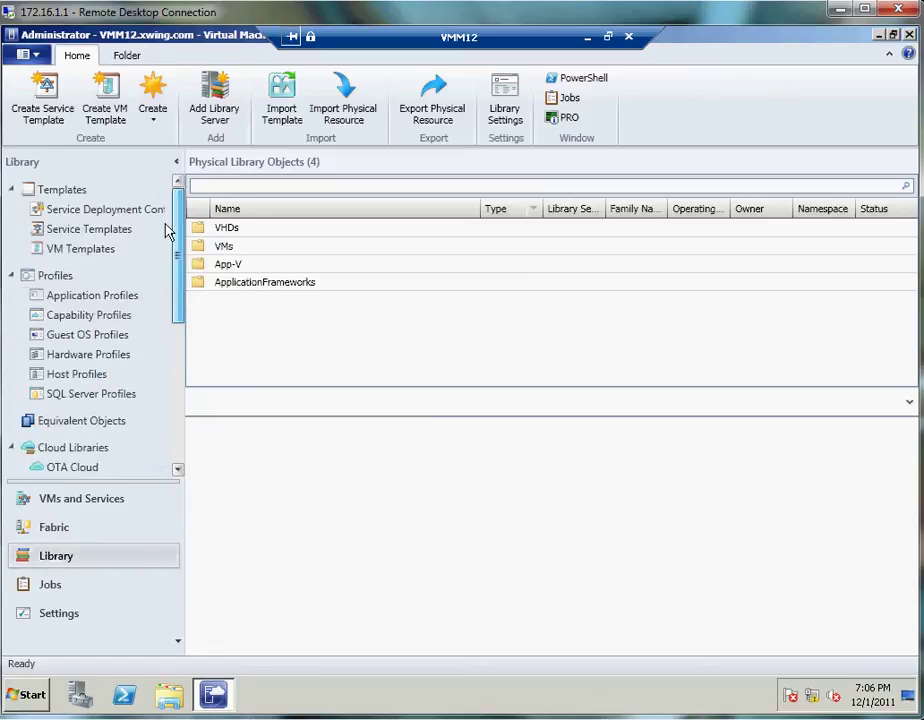
left_click(105, 251)
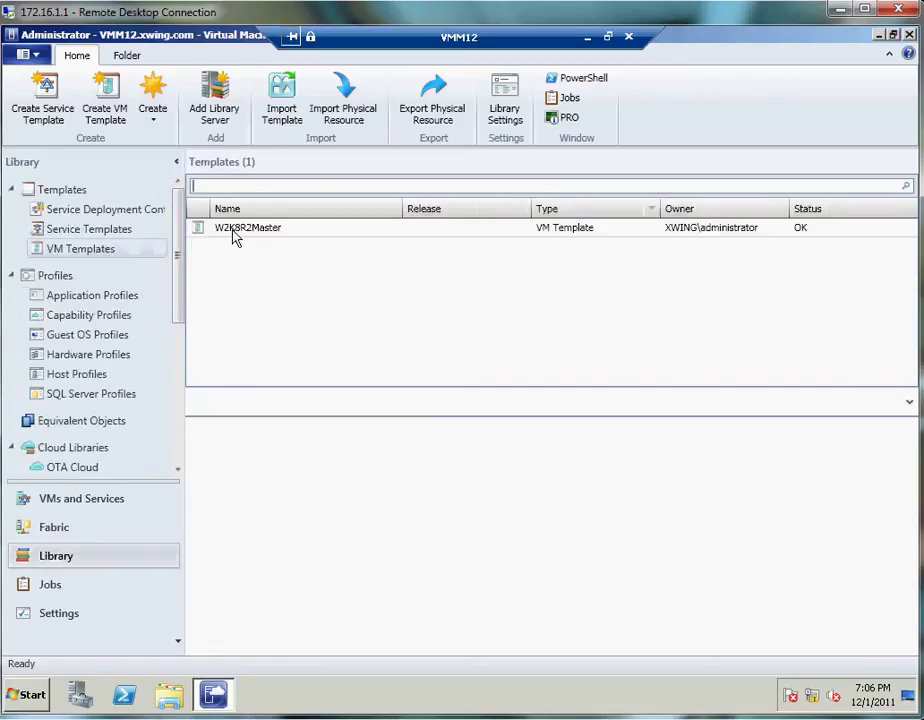
left_click(118, 237)
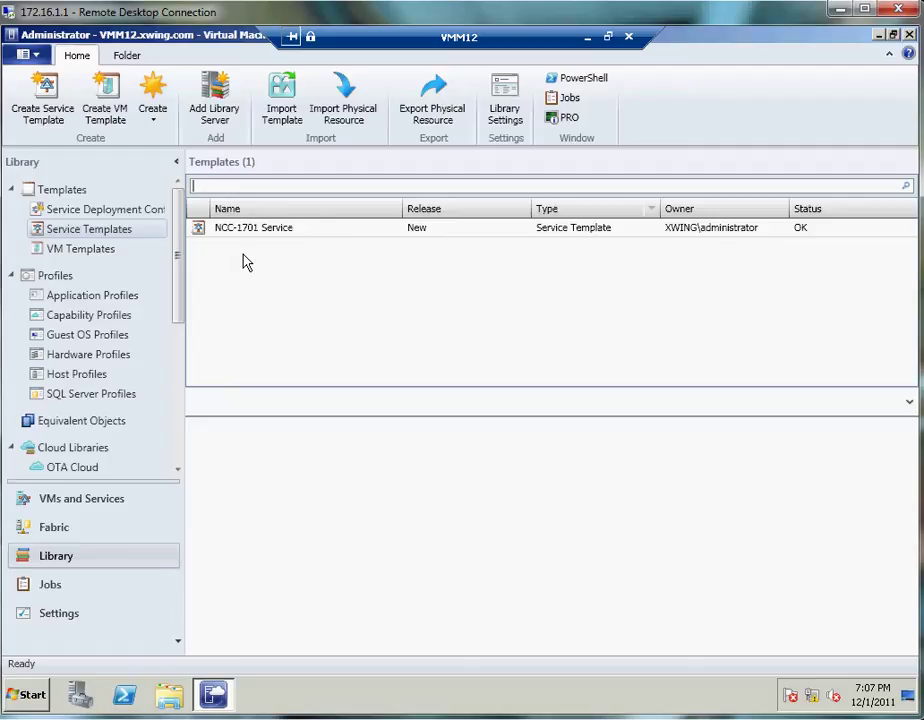
left_click(121, 490)
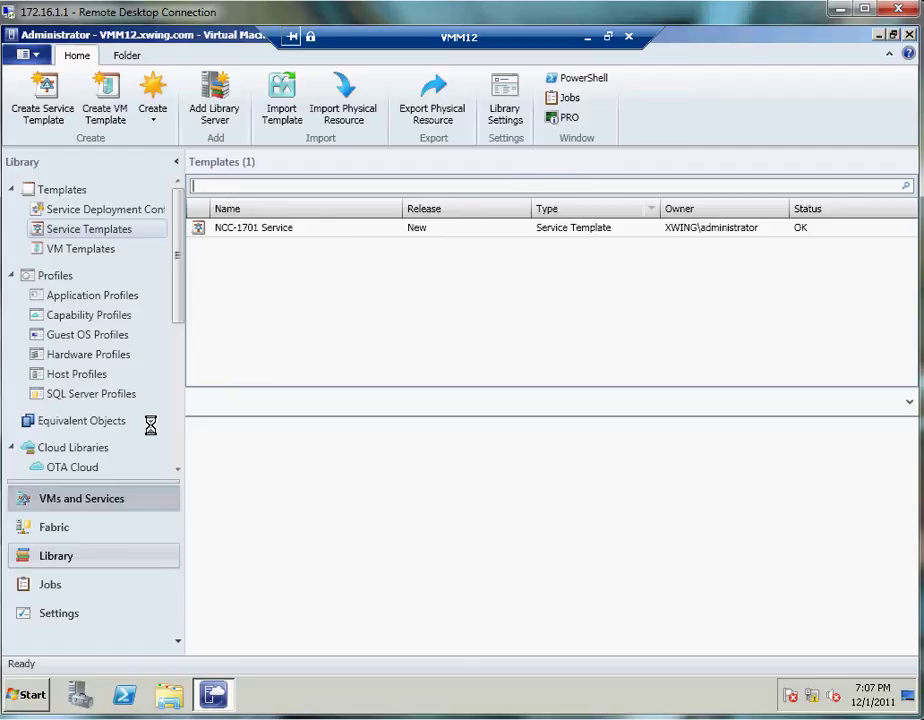
Switch to the OpsMgr remote session and view Service Health under Virtual Machine Manager's Managed Resources
left_click(586, 38)
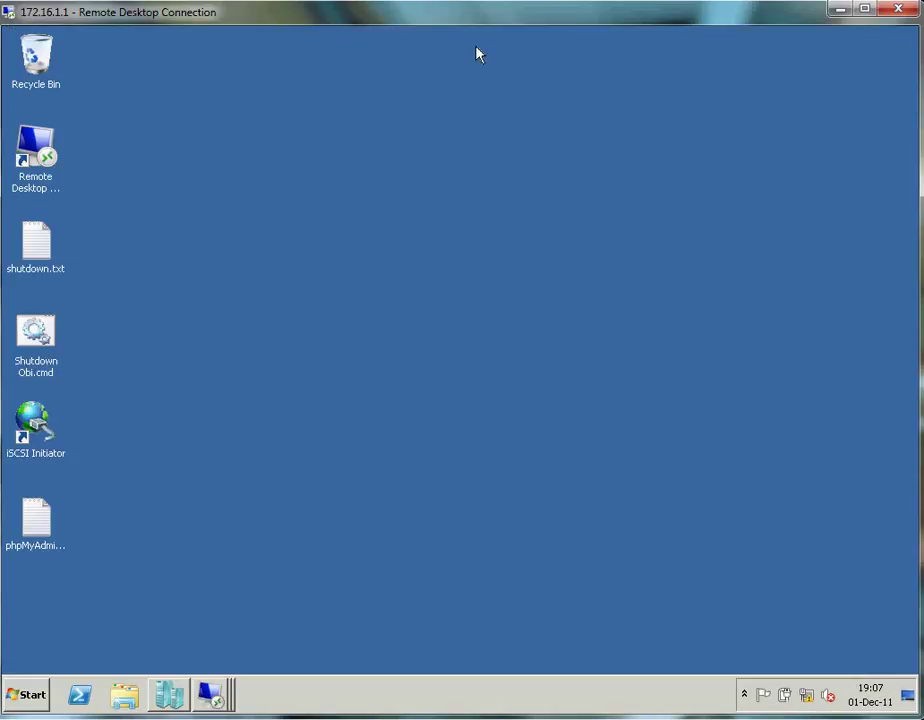
left_click(213, 697)
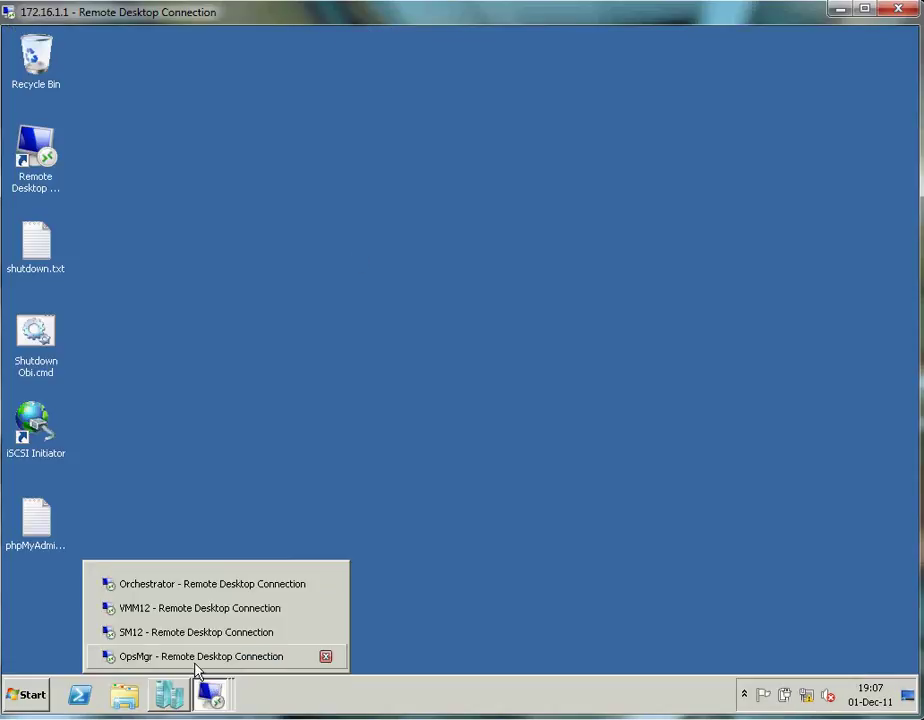
left_click(190, 660)
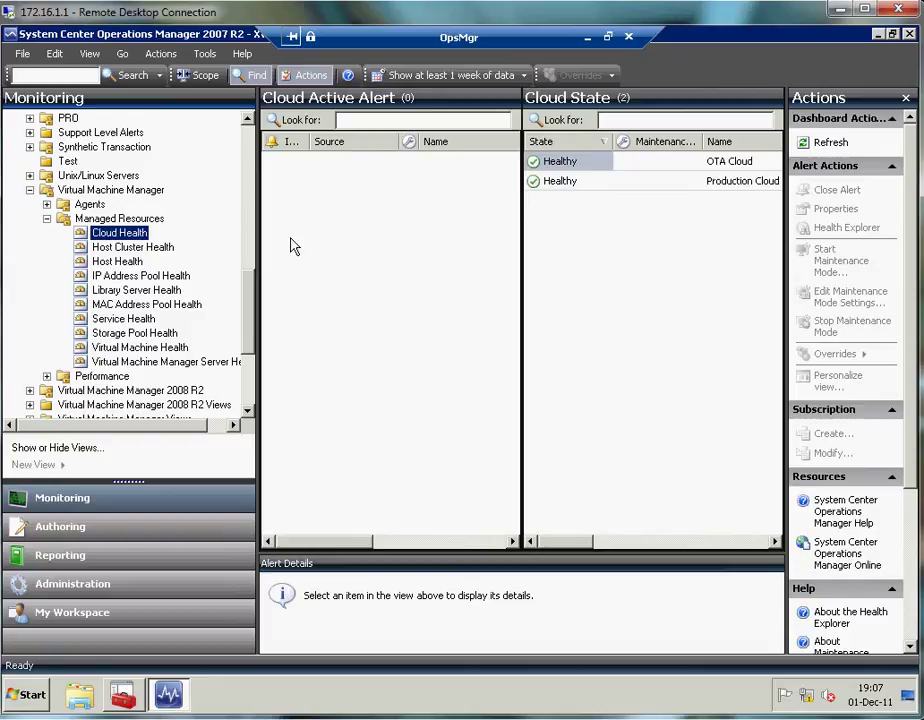
left_click(140, 320)
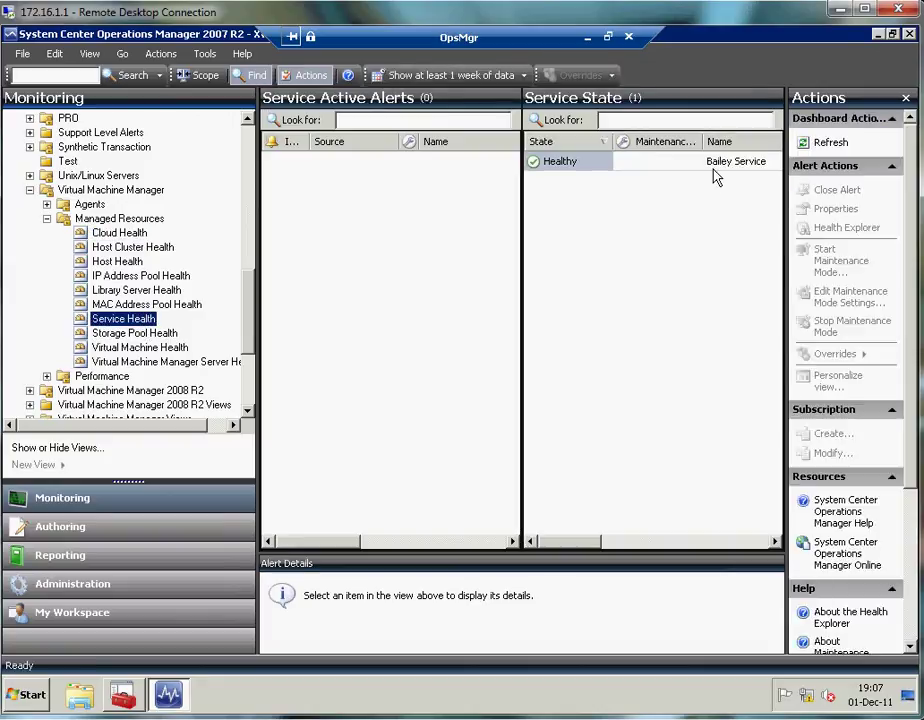
Switch to the Orchestrator remote session and bring up the Runbook Designer
left_click(588, 37)
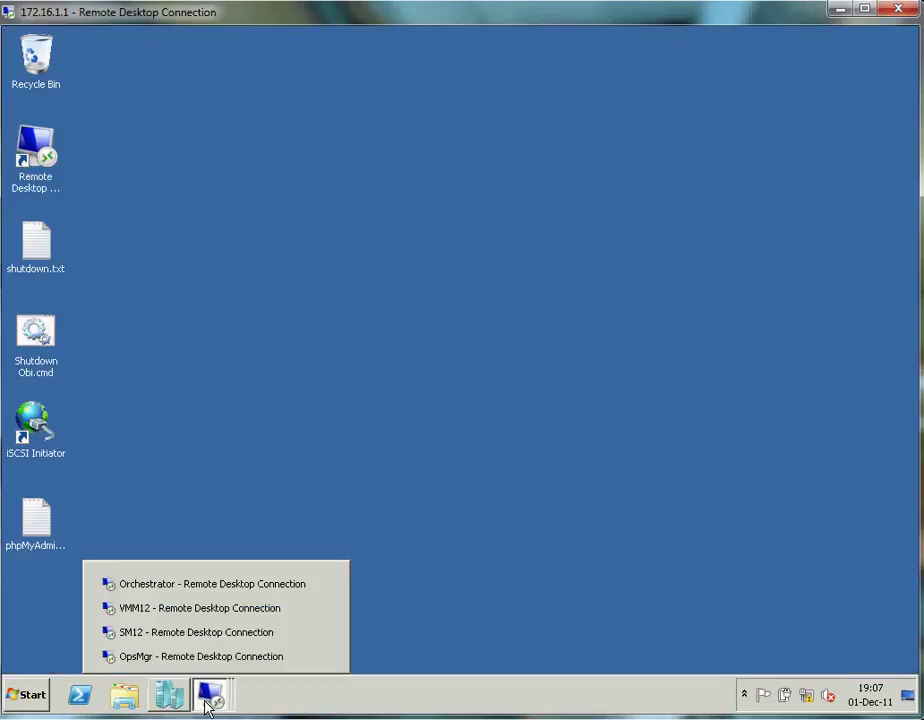
left_click(208, 700)
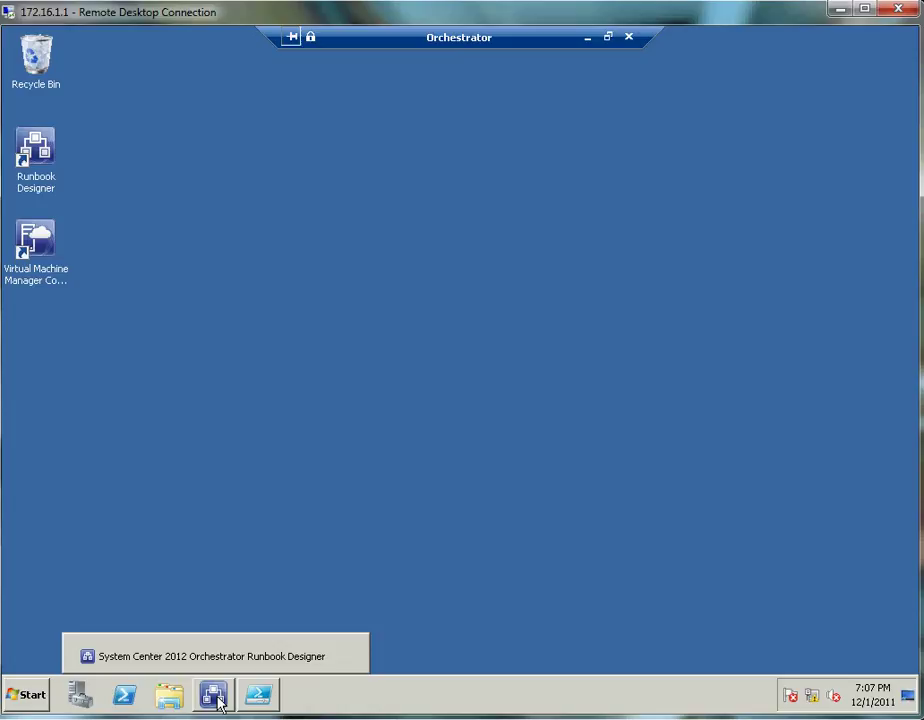
left_click(219, 703)
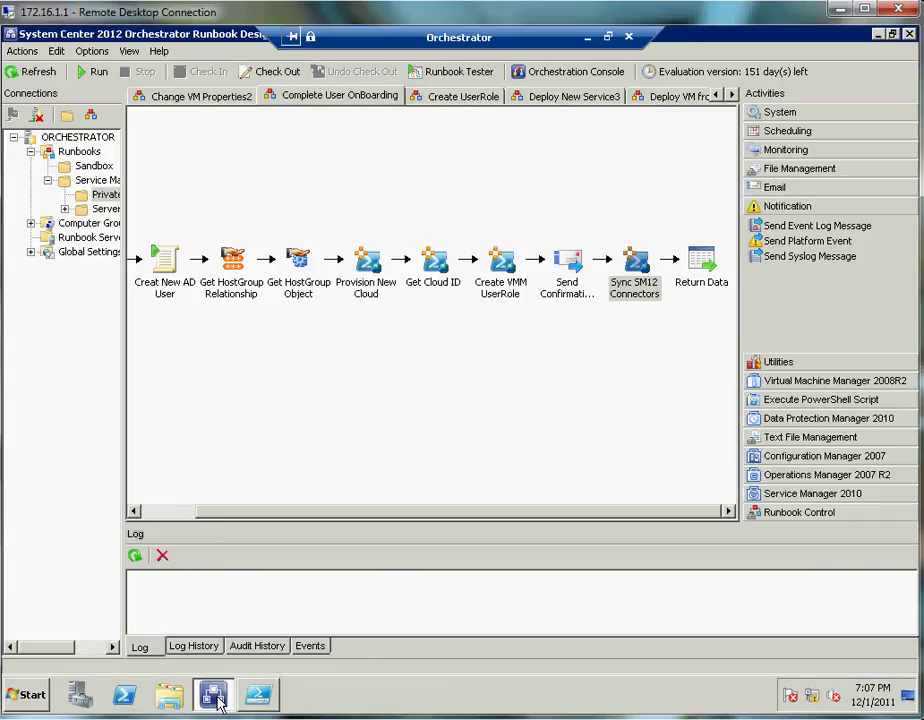
Examine the Get HostGroup Object and Provision New Cloud activities in the Complete User OnBoarding runbook
left_click(296, 292)
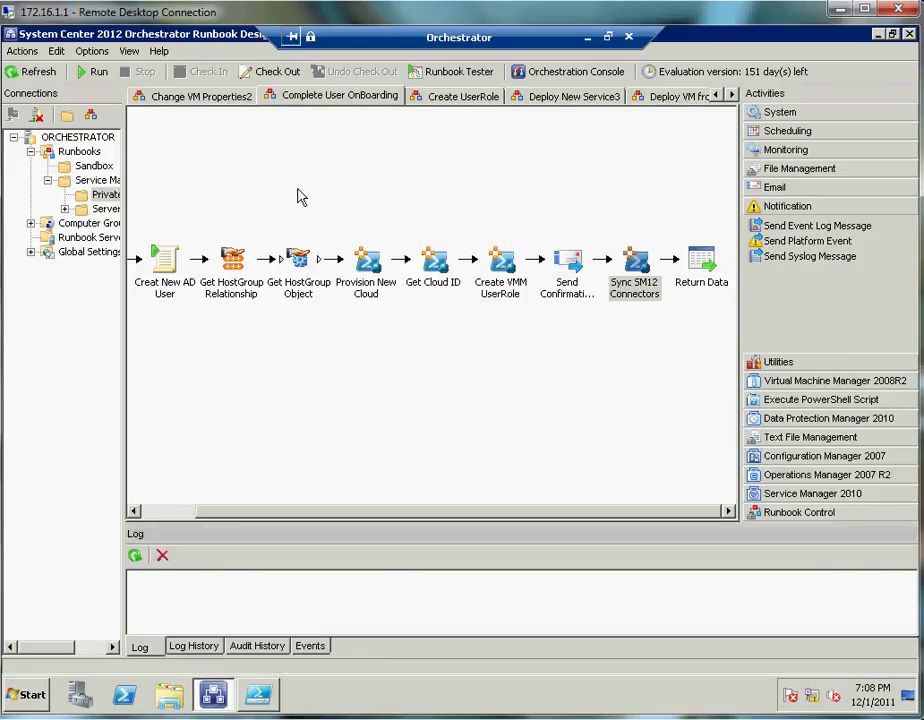
left_click(295, 360)
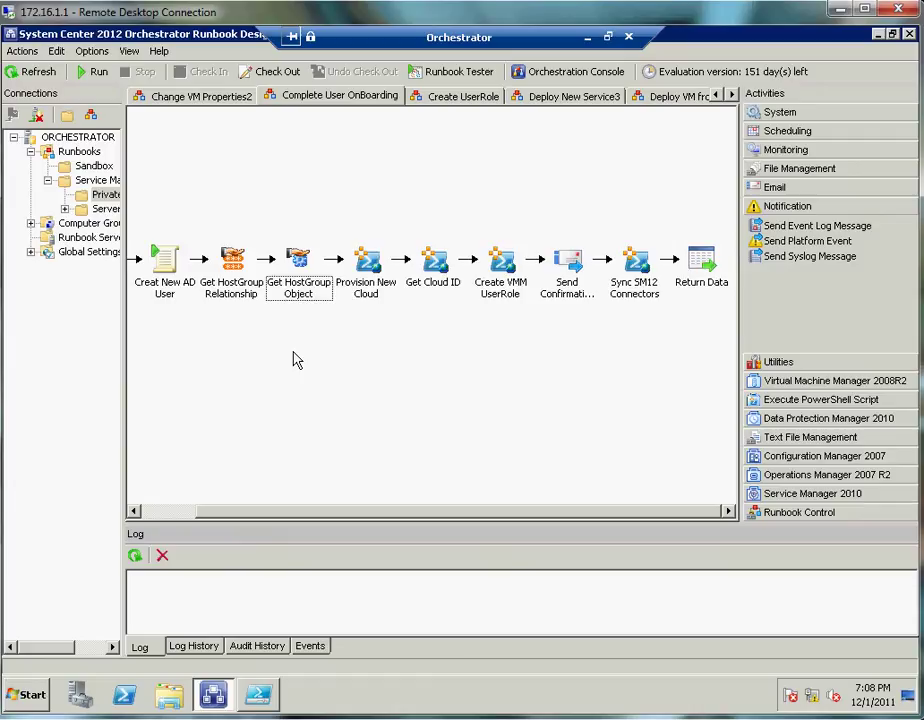
left_click(366, 295)
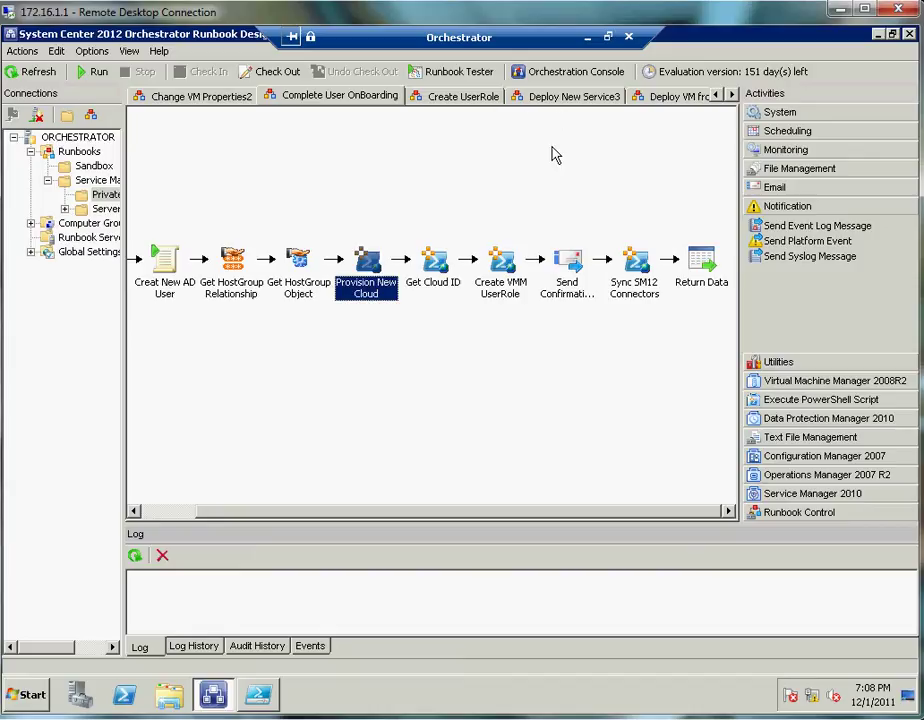
Switch to the SM12 remote session and review the connectors and Library runbooks in the Service Manager Console
left_click(588, 38)
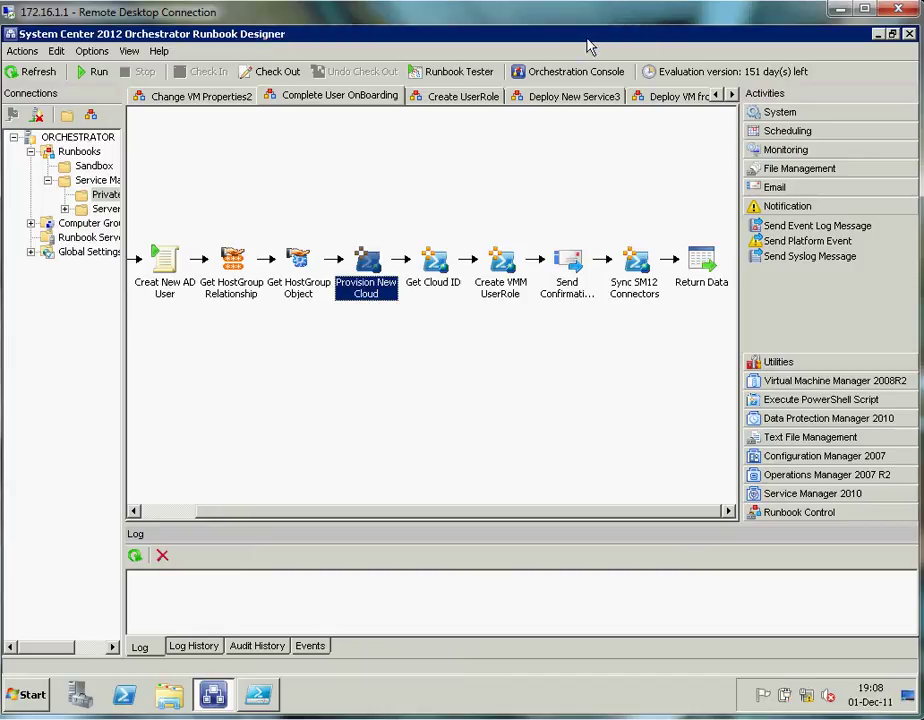
left_click(213, 697)
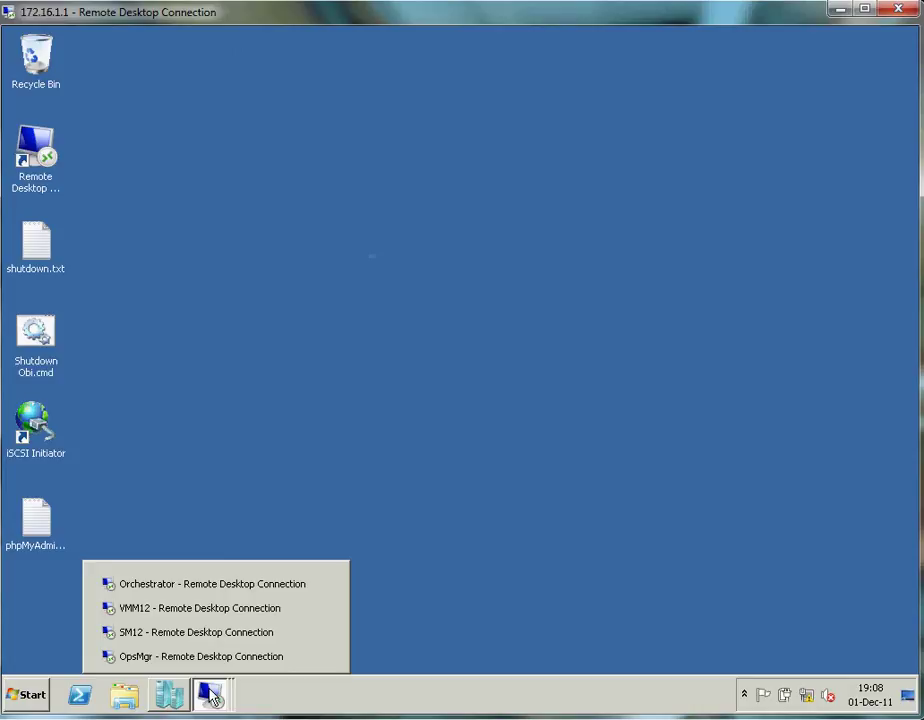
left_click(180, 640)
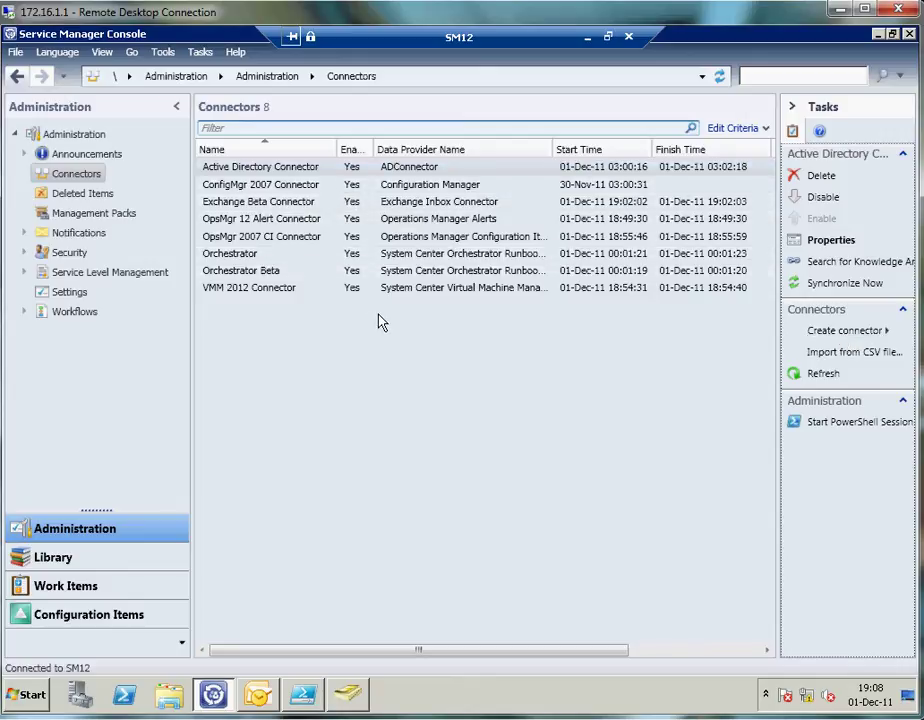
left_click(87, 562)
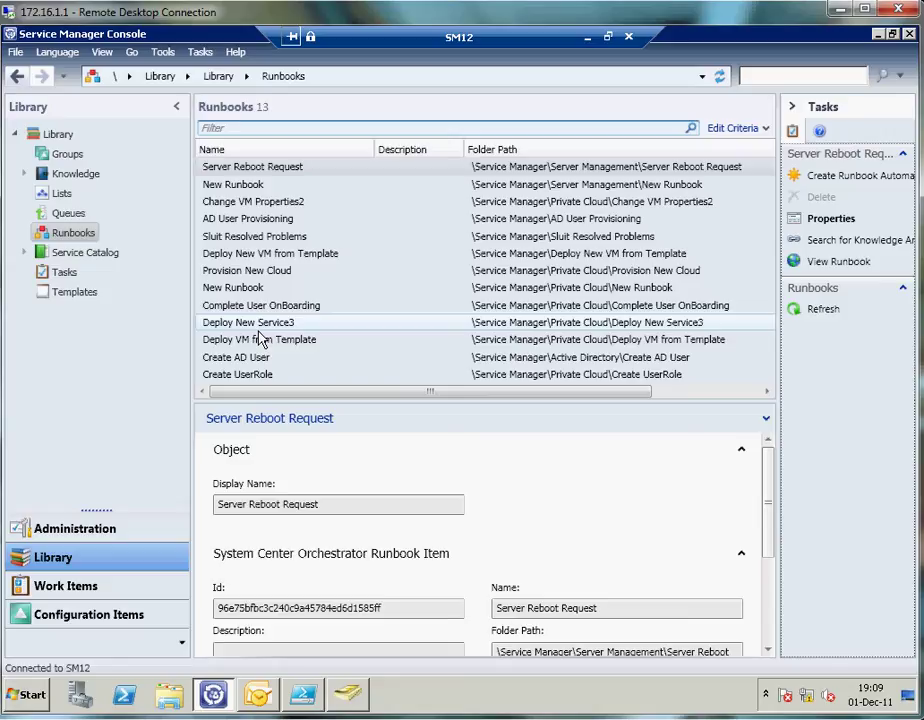
Check the Demo organizational unit in Active Directory Users and Computers and the Inbox in Outlook, and return to Service Manager
left_click(352, 702)
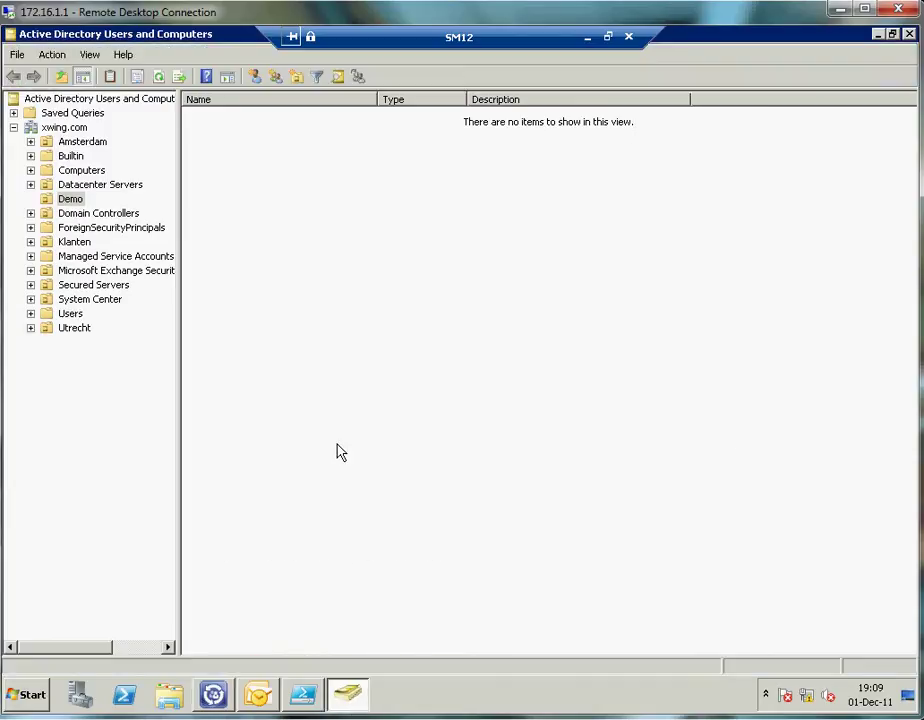
left_click(69, 199)
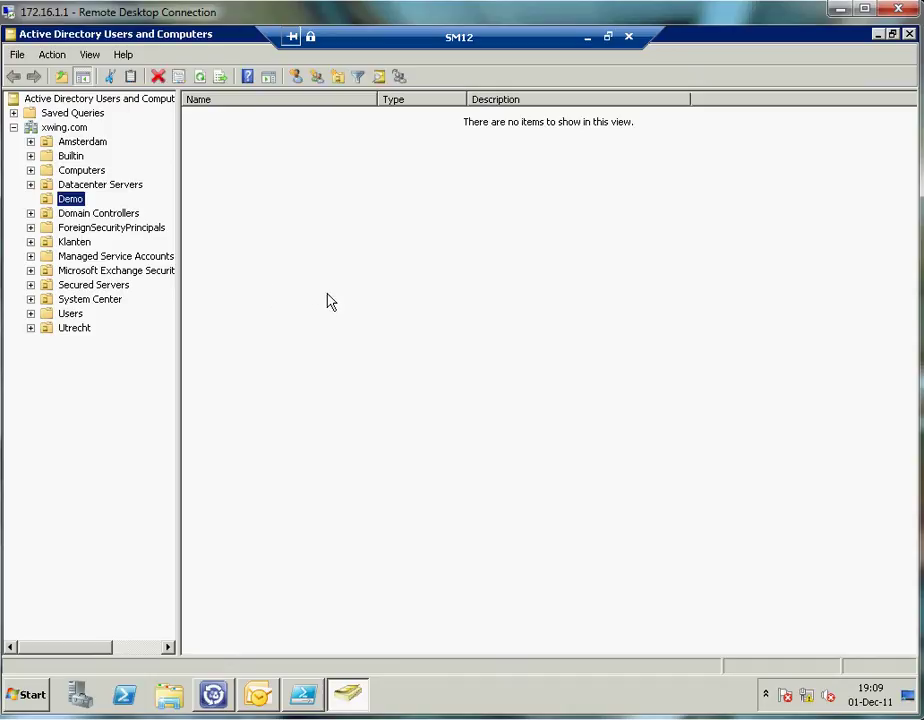
left_click(877, 36)
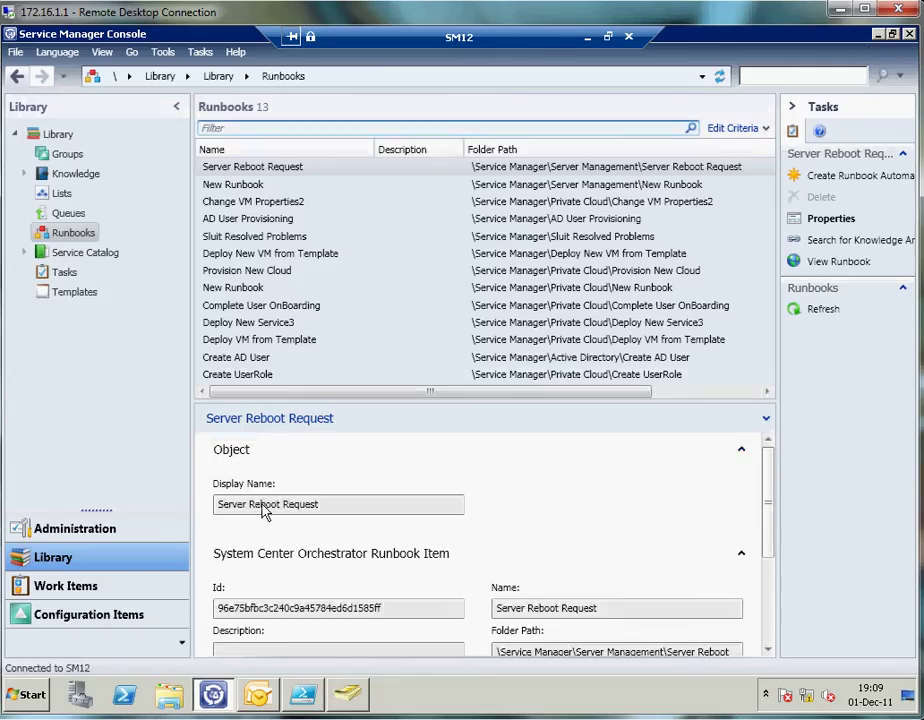
left_click(258, 693)
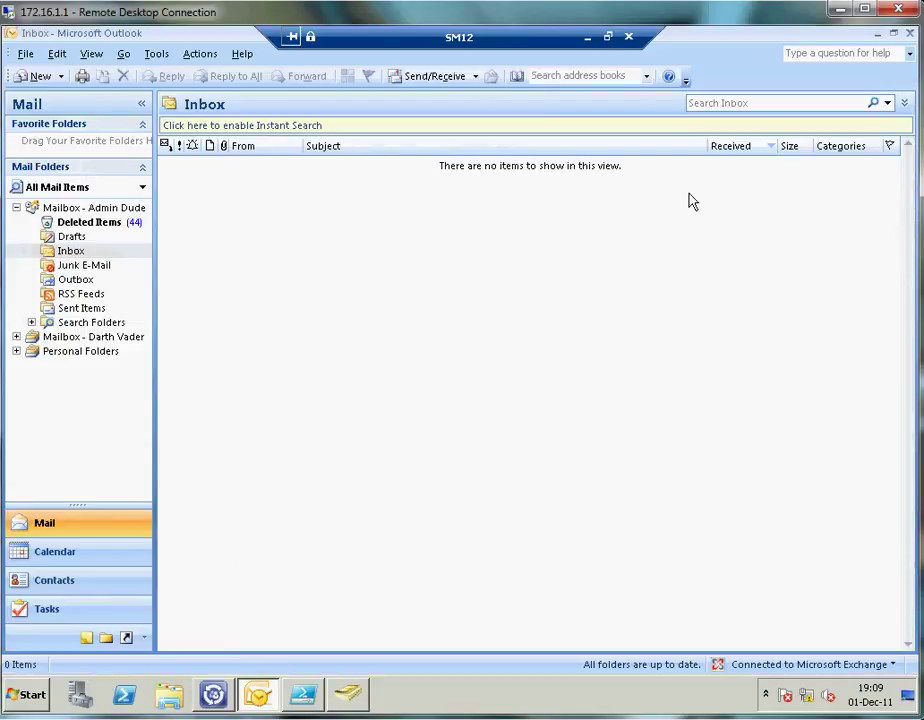
left_click(879, 38)
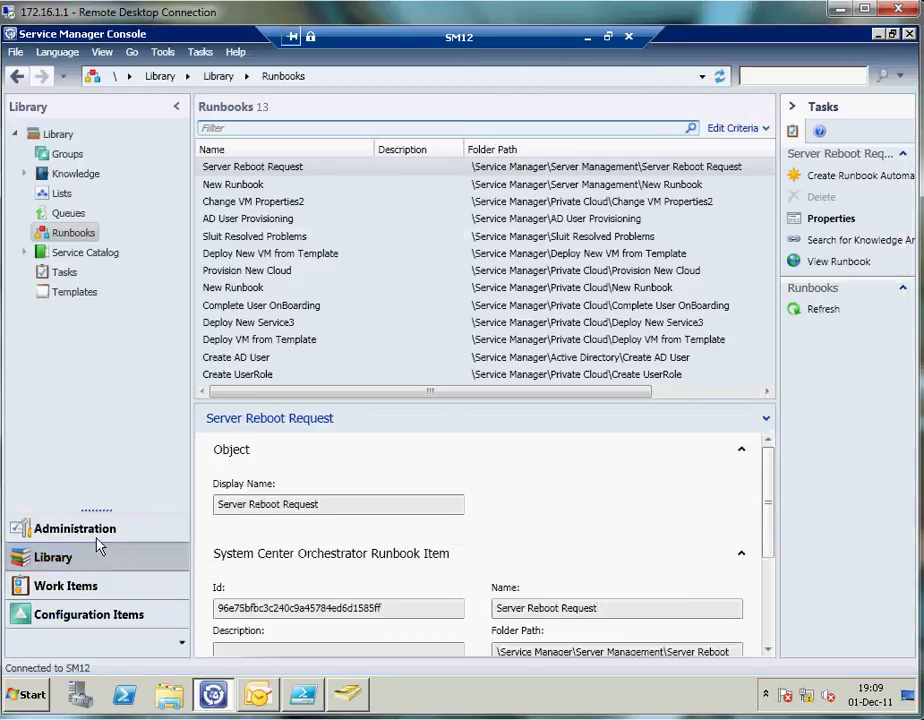
Launch Internet Explorer and open the XWING Computers Service Catalog portal from the saved favorites
left_click(26, 694)
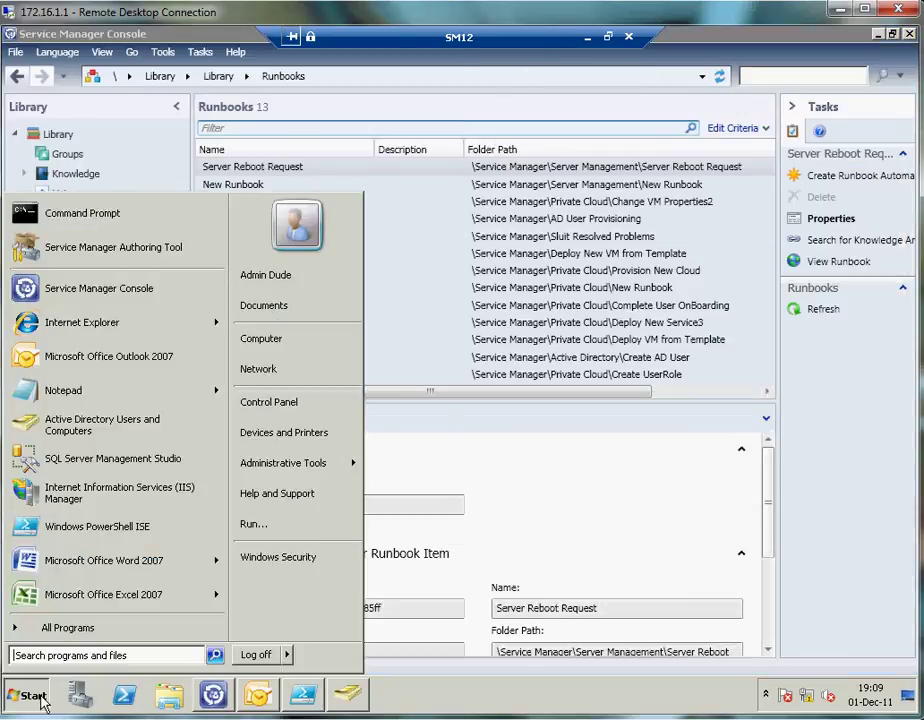
left_click(82, 322)
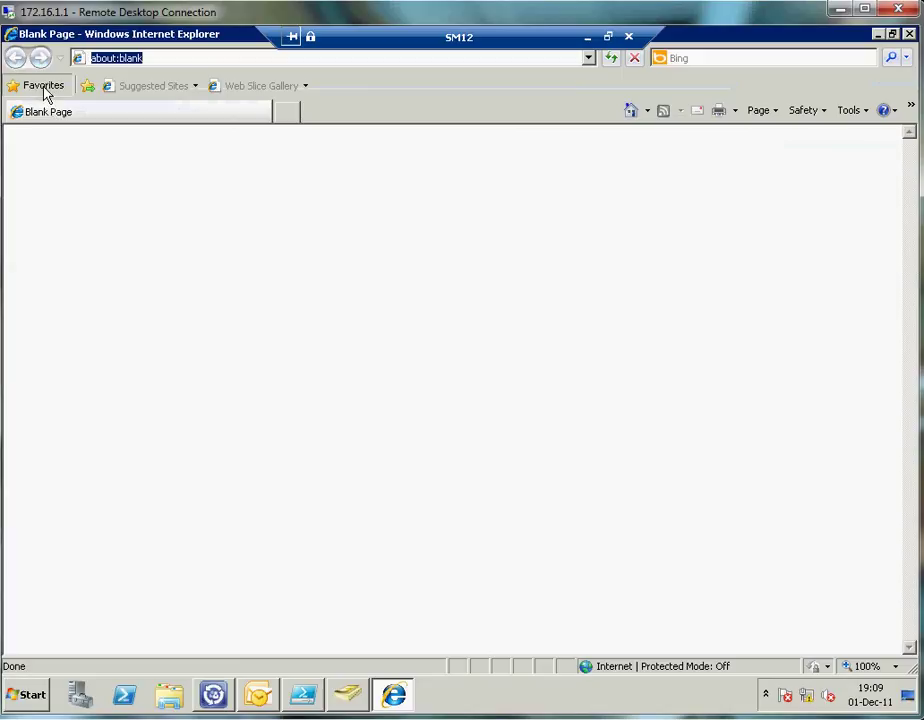
left_click(43, 86)
left_click(98, 234)
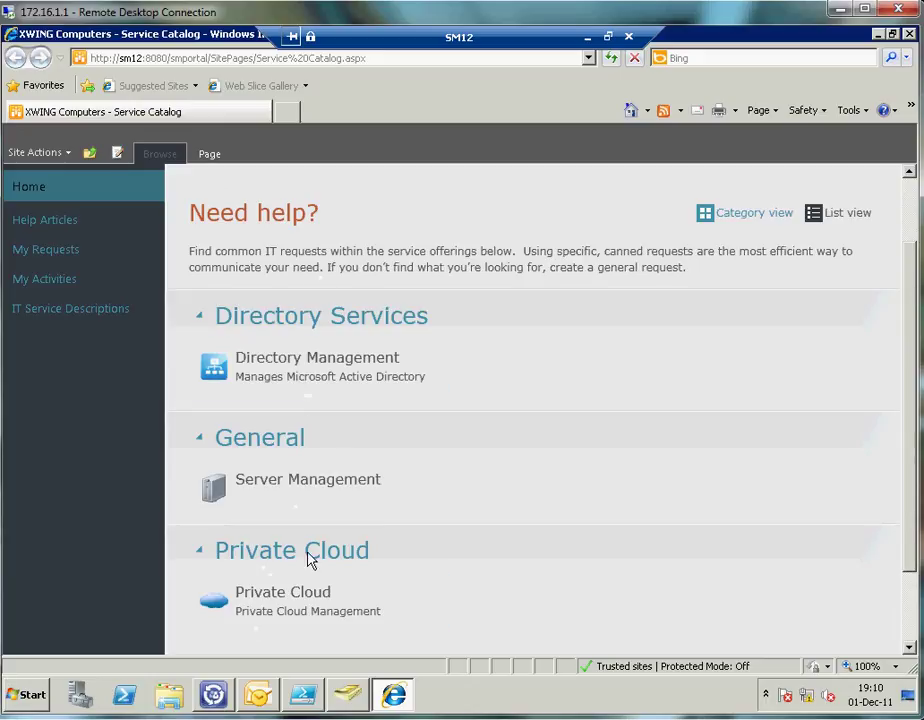
Open the Full Customer Onboarding request form from the Private Cloud service offering
left_click(285, 610)
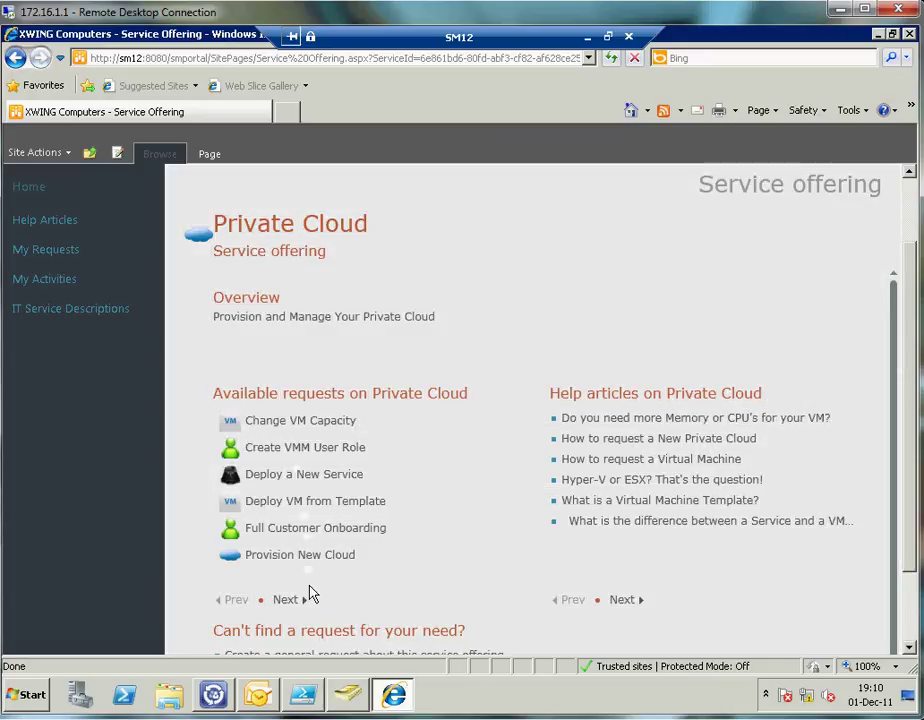
left_click(327, 527)
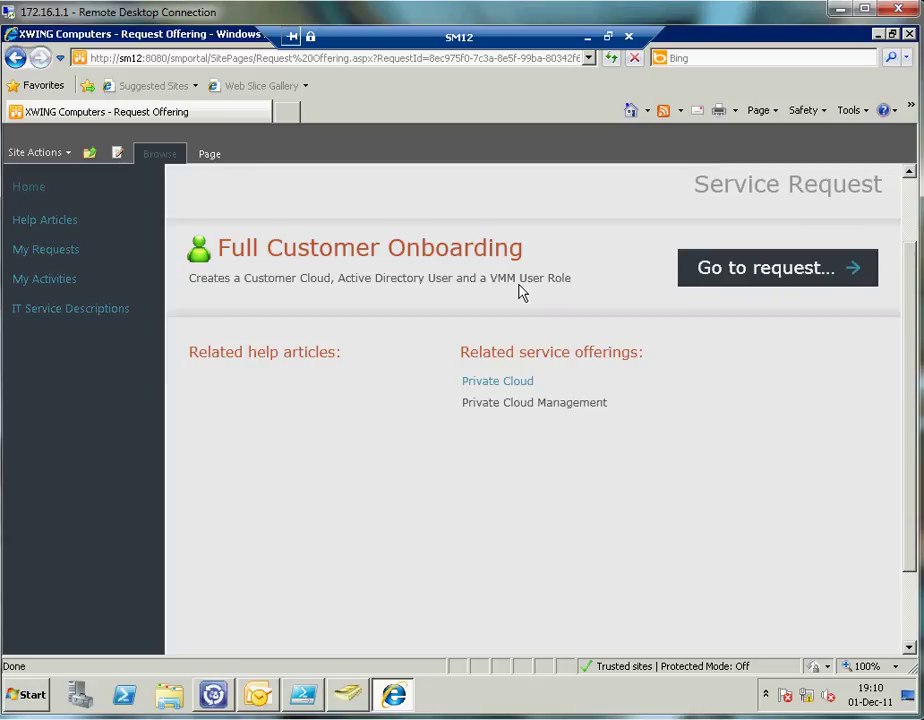
left_click(754, 278)
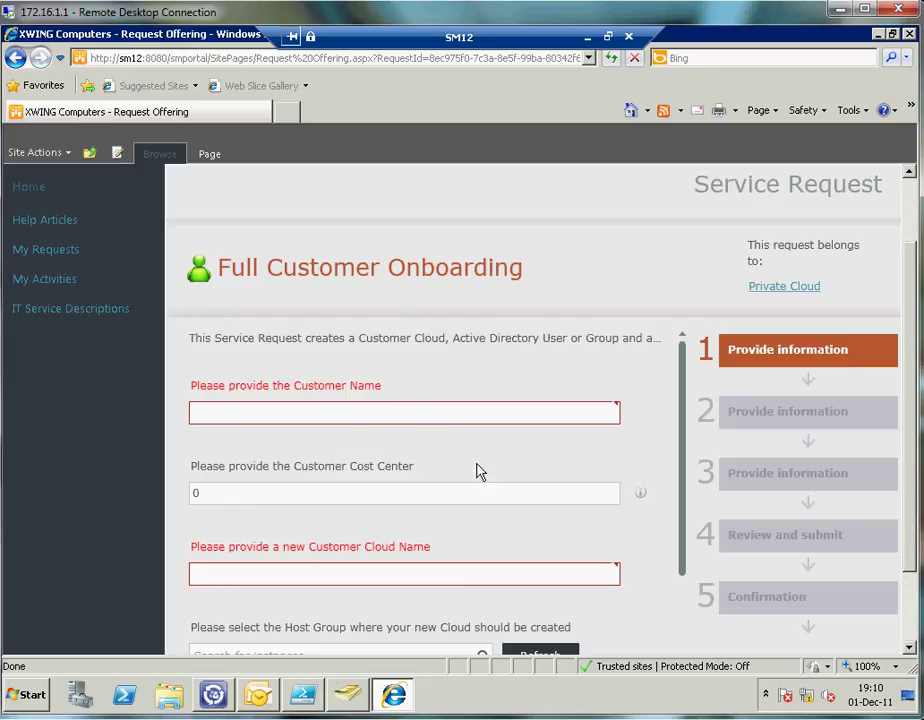
Enter Wookie Corporation as the customer name and set the customer cost center to 100
left_click(304, 407)
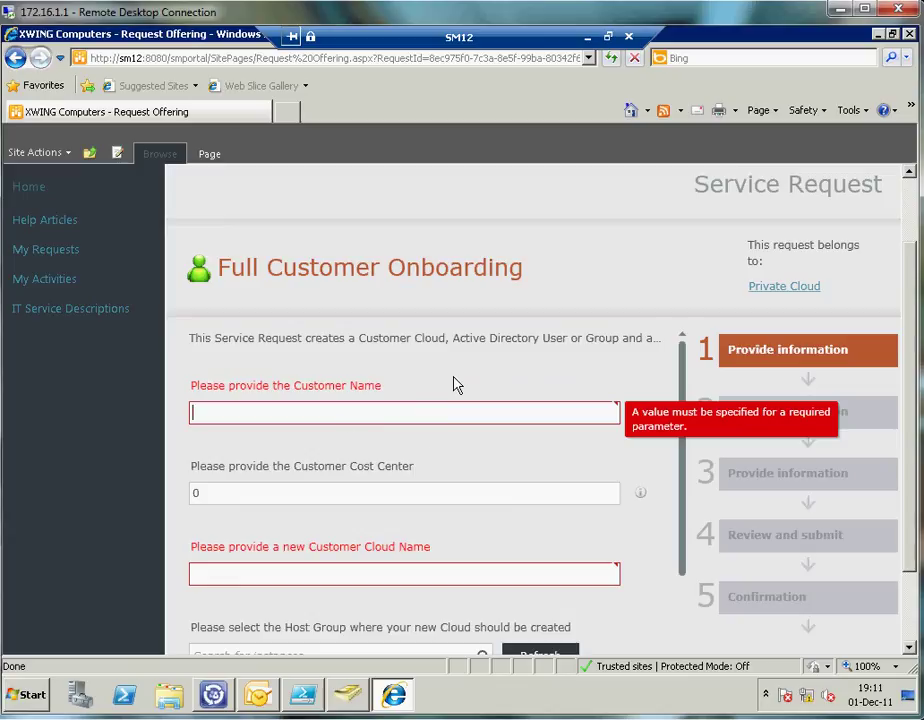
type("Wo")
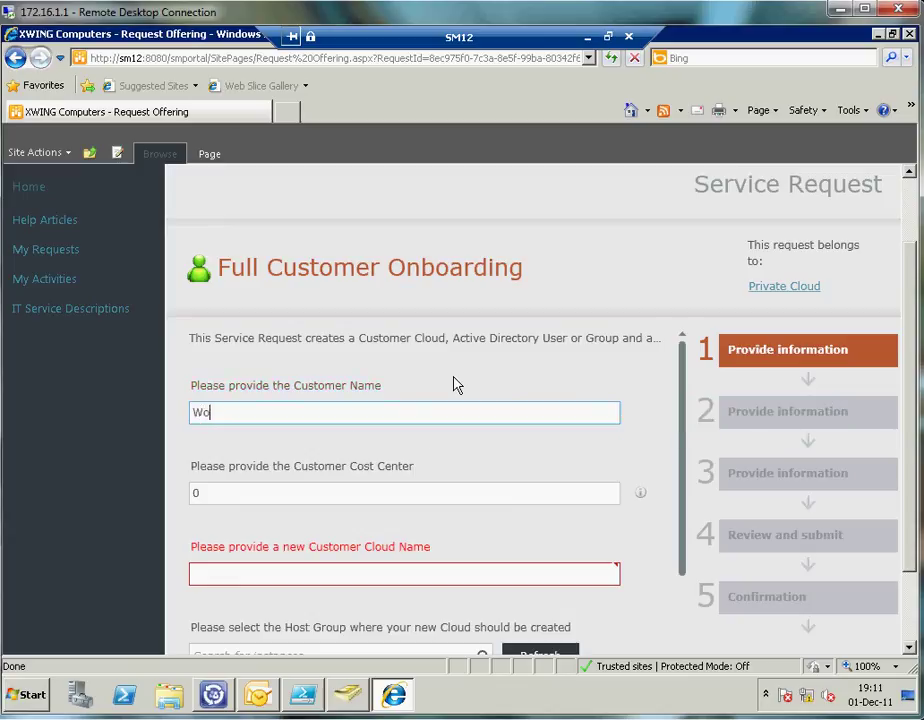
type("okie Corporation")
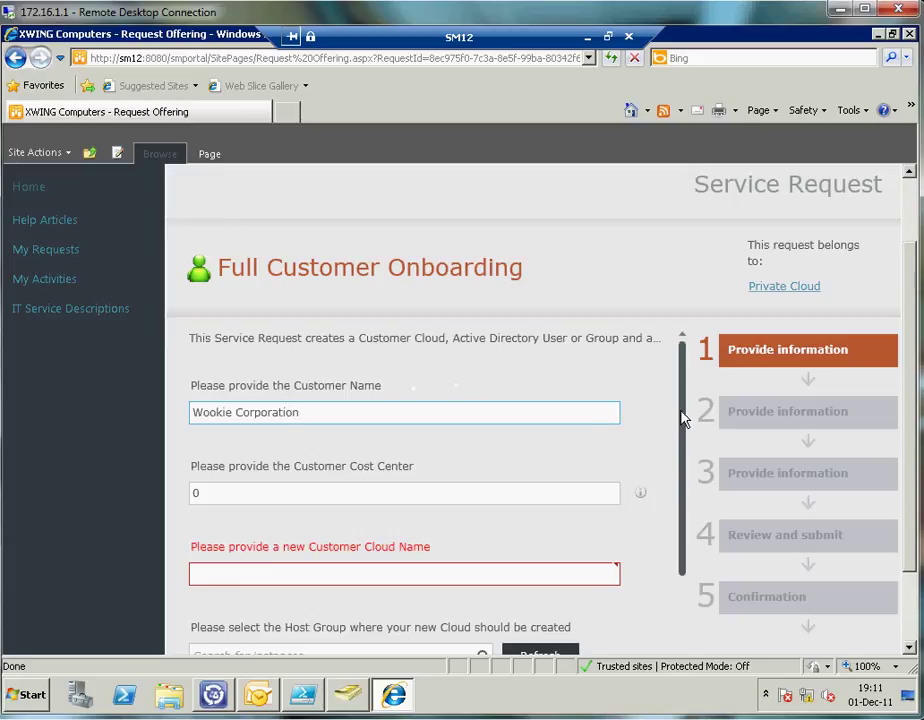
left_click_drag(684, 418, 681, 447)
key("Tab")
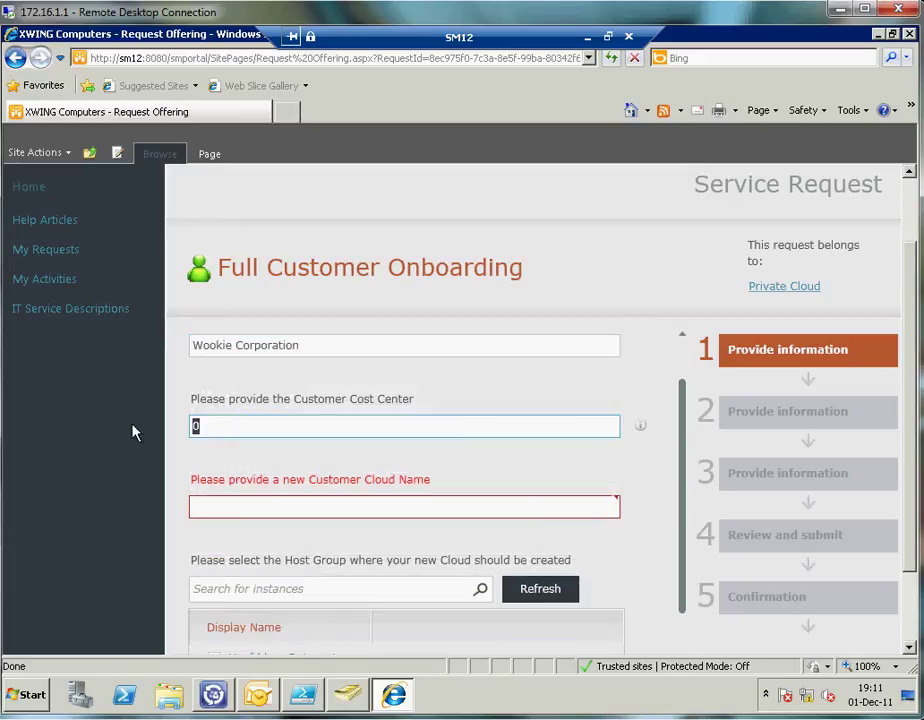
type("100")
Name the new customer cloud Wookie Cloud and select Amsterdam Datacenter as its host group
left_click(421, 506)
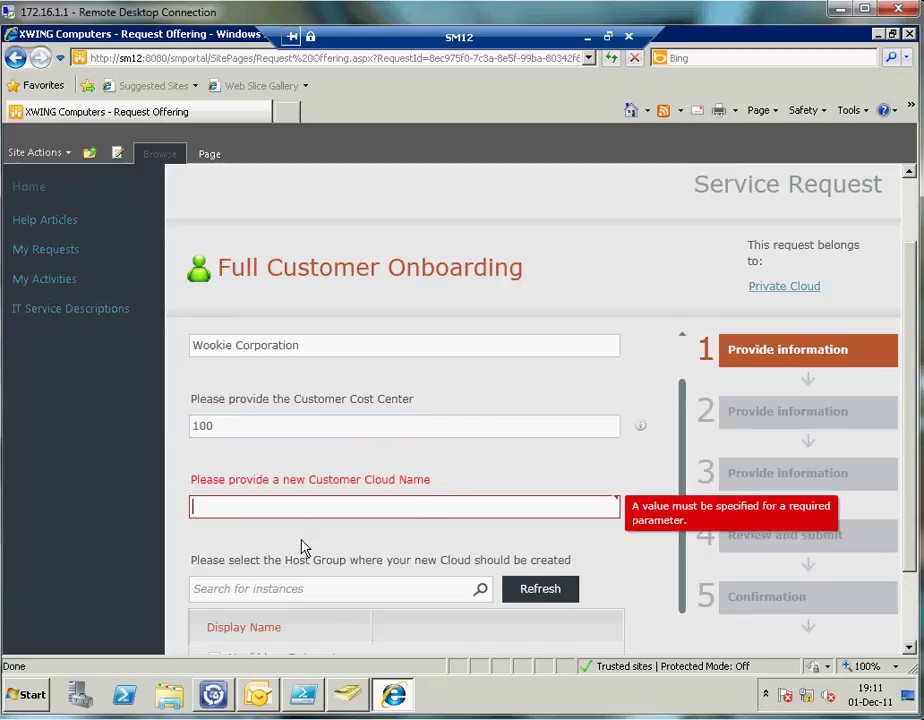
type("Wook")
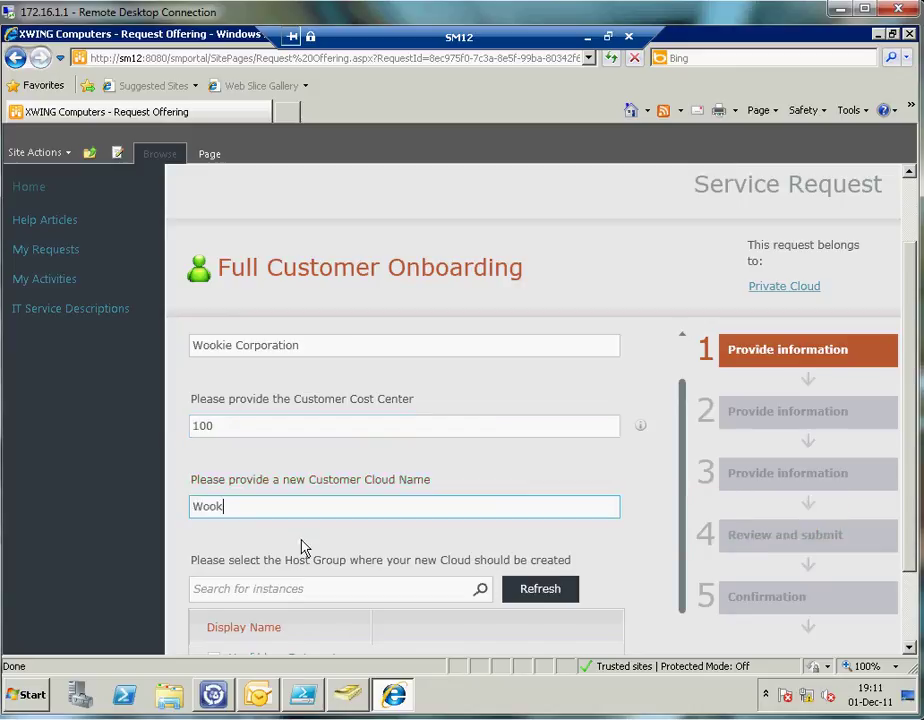
type("ie Cloud")
left_click_drag(685, 483, 664, 596)
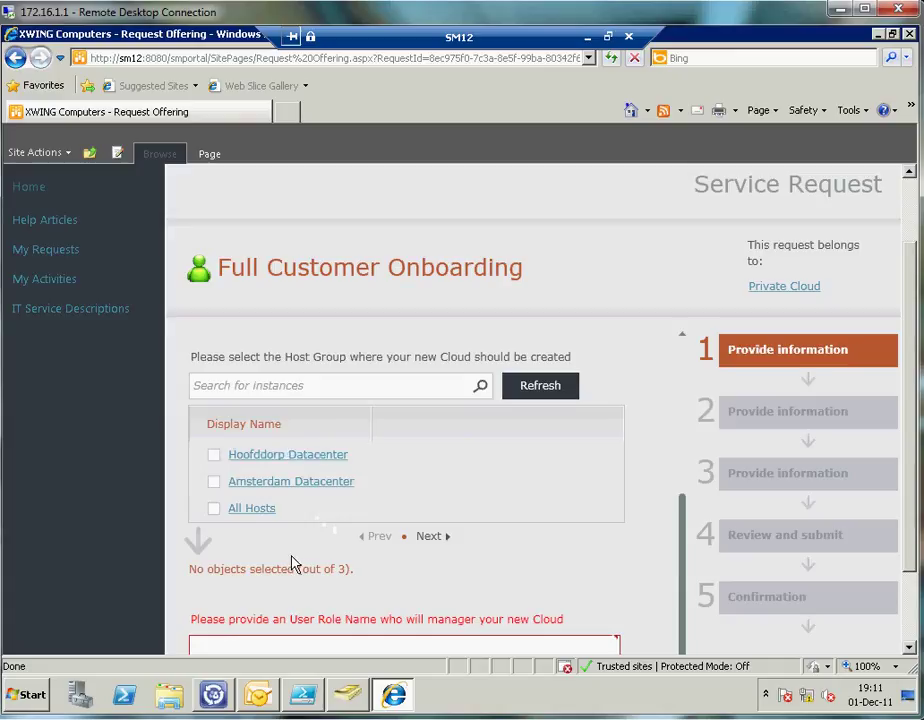
left_click(213, 487)
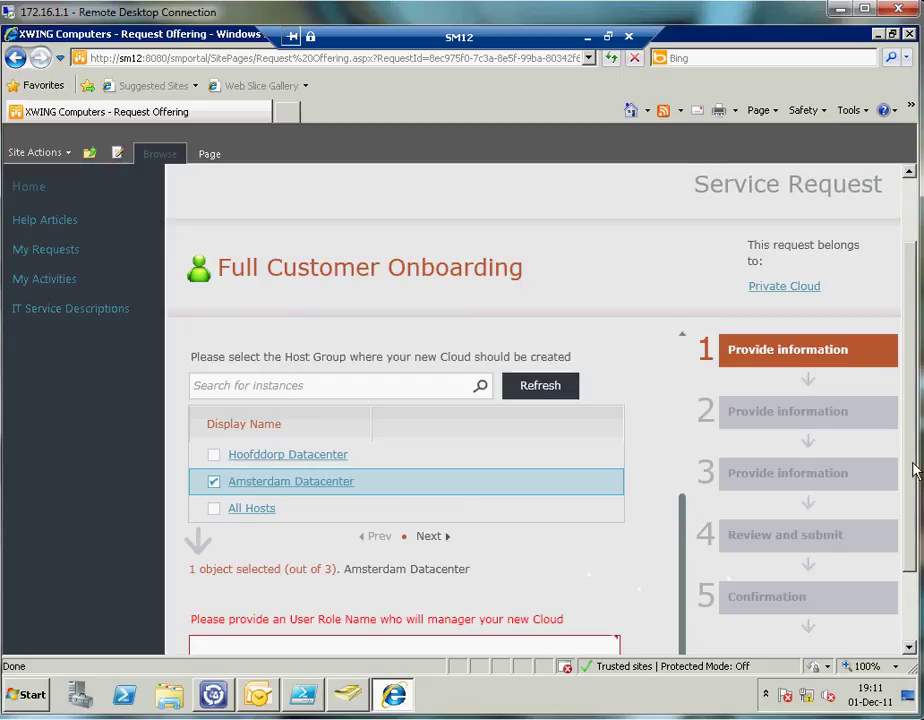
Enter Wookie Users as the user role that manages the new cloud and continue to the second information page
scroll(916, 495, "down", 2)
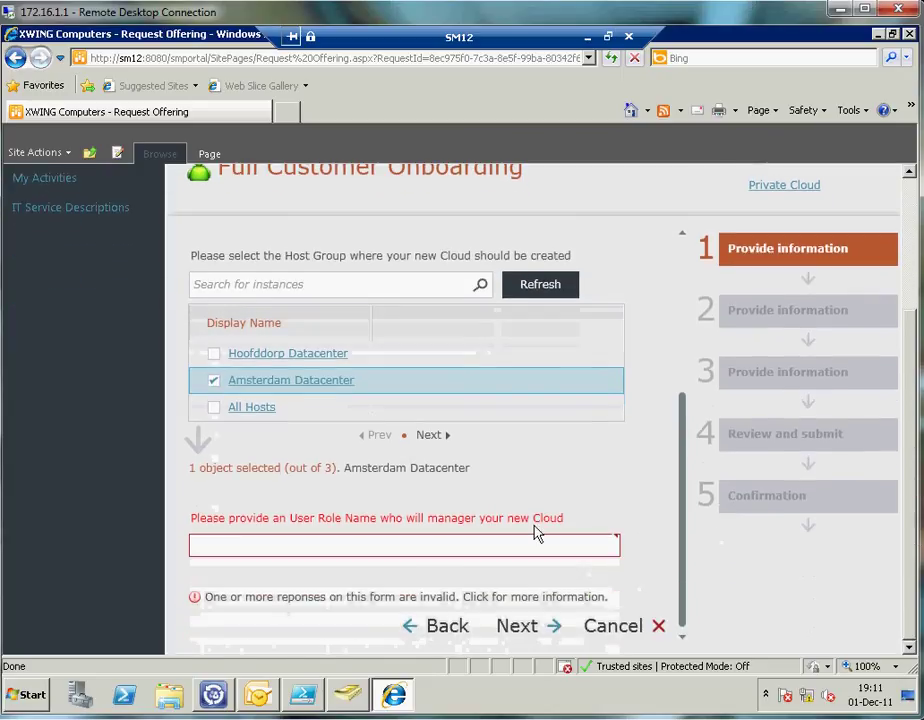
left_click(285, 544)
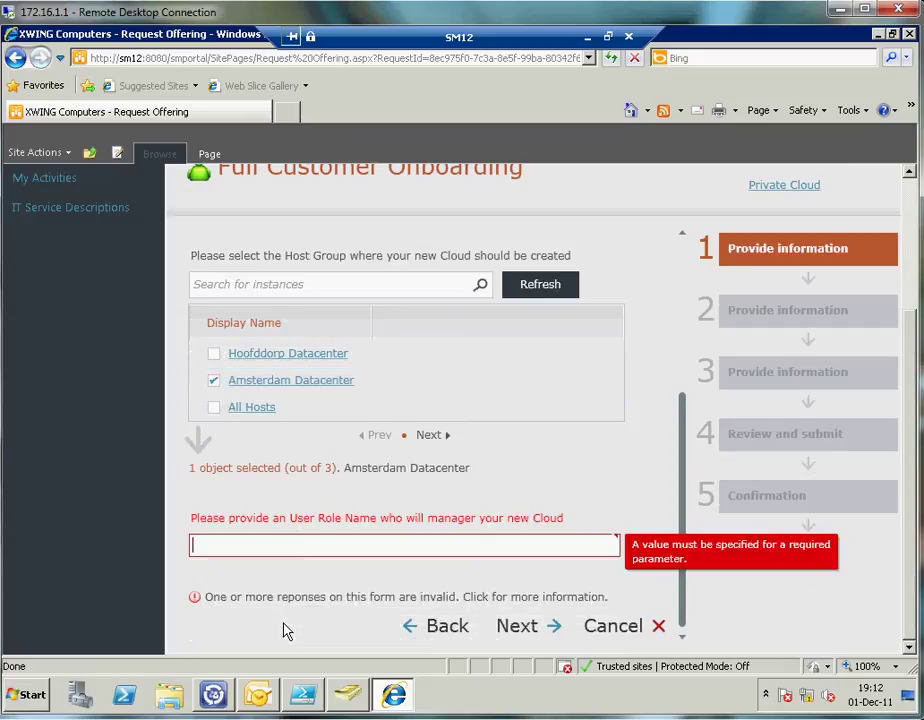
type("Wookie ")
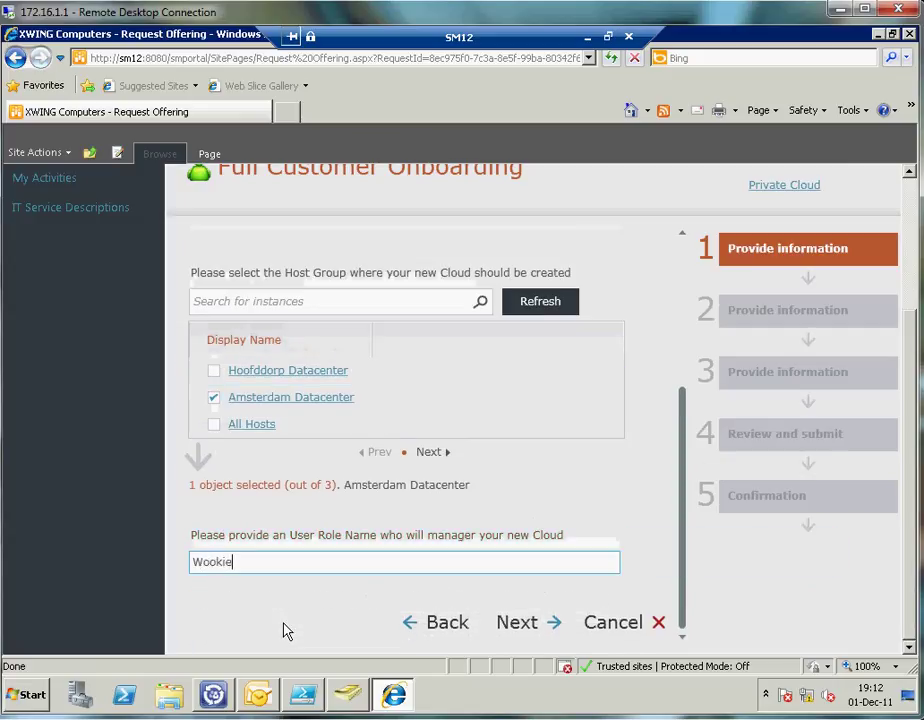
type("Users")
left_click(528, 630)
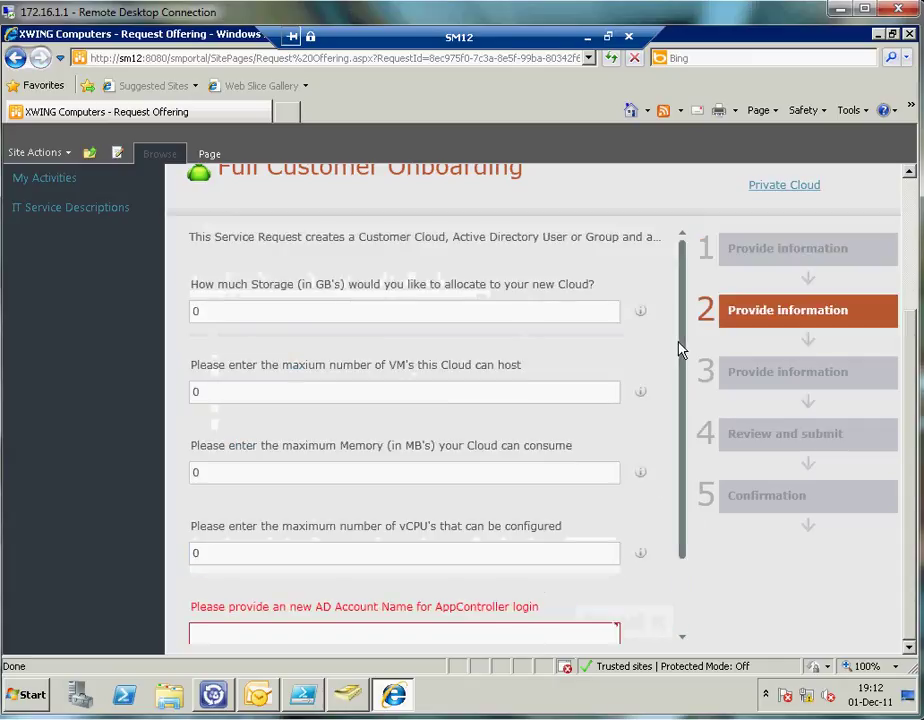
Allocate 50 GB of storage to the new cloud and limit it to 4 VMs
left_click(309, 311)
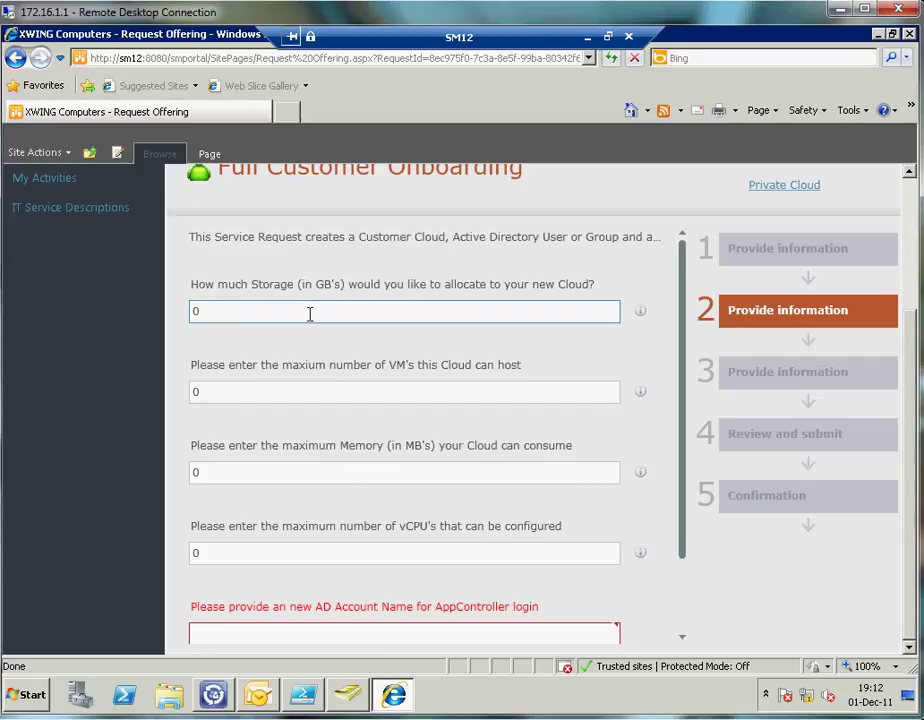
double_click(192, 311)
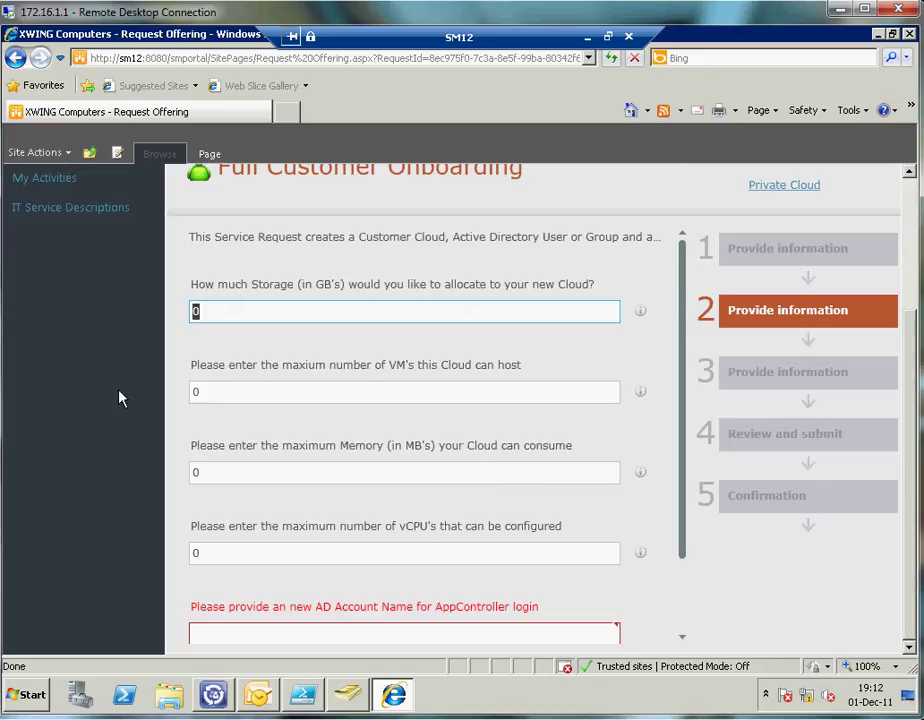
type("50")
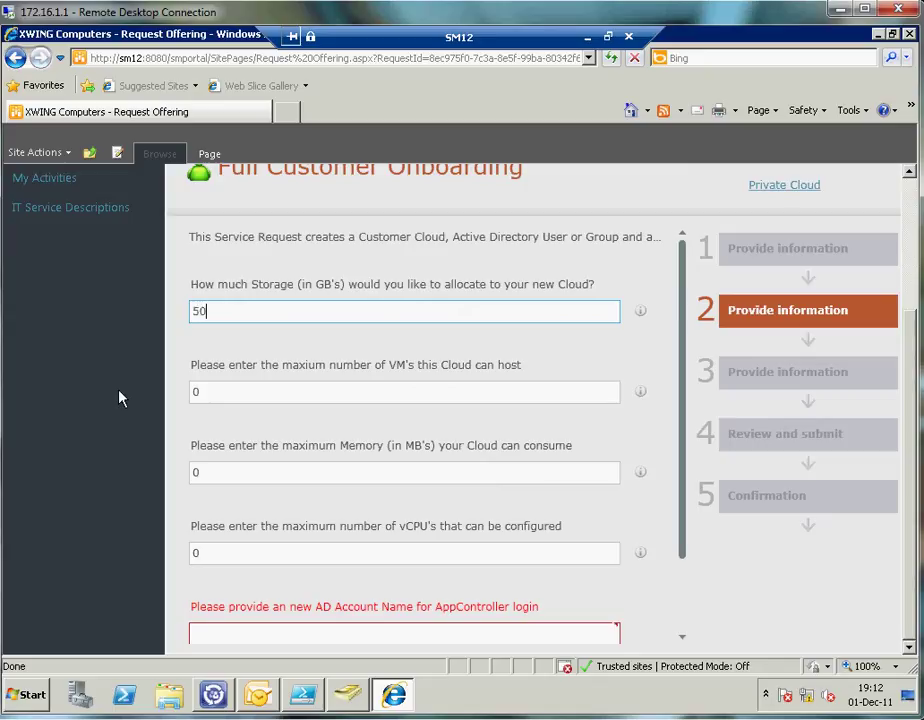
left_click(272, 389)
double_click(195, 391)
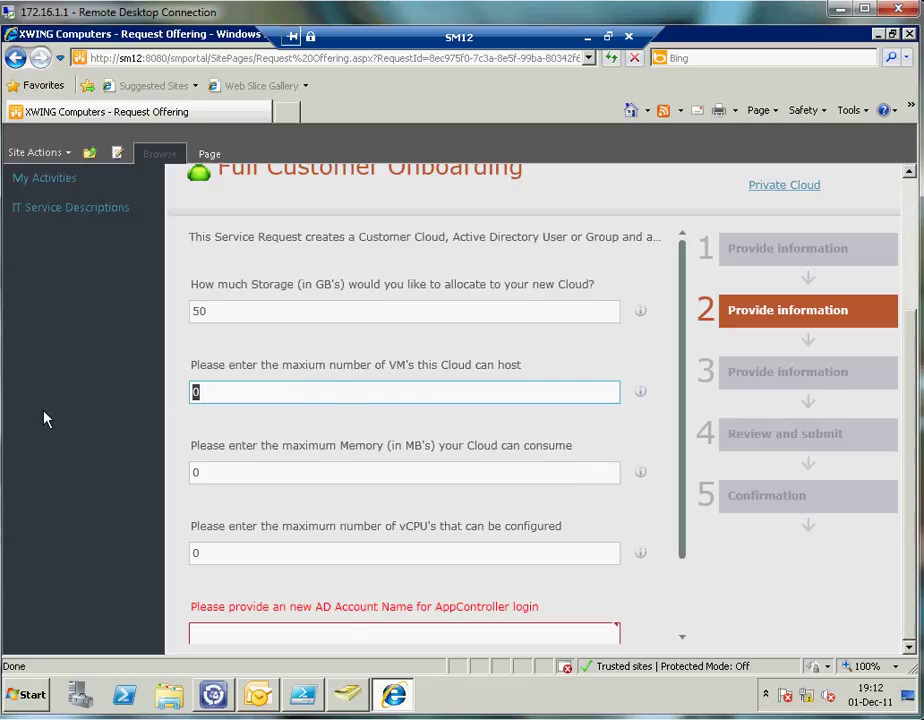
type("4")
Set the cloud's maximum memory to 4096 MB and its maximum number of vCPUs to 8
left_click(279, 480)
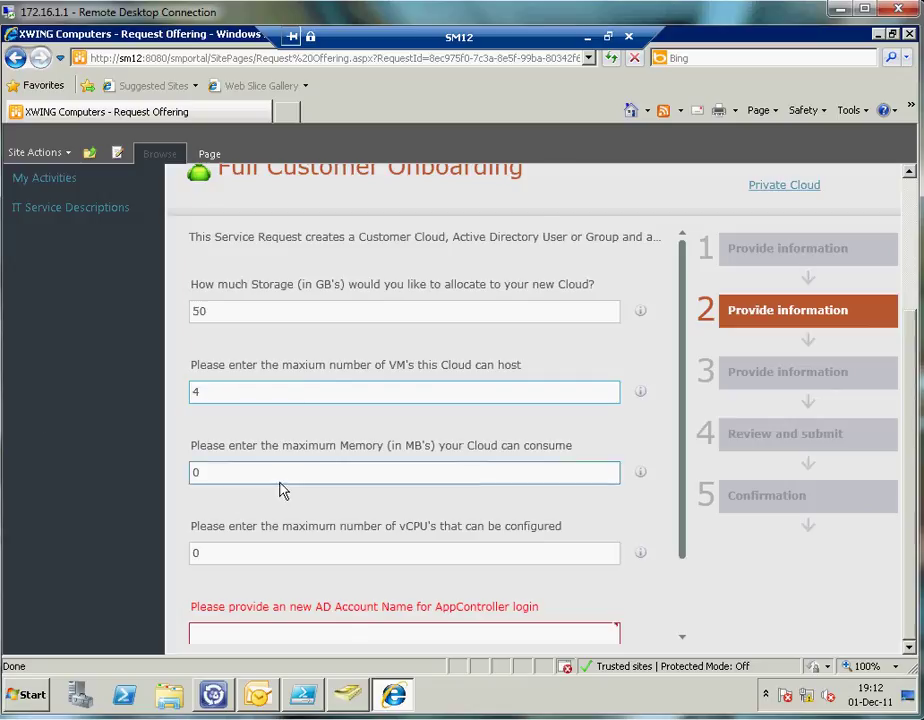
double_click(195, 472)
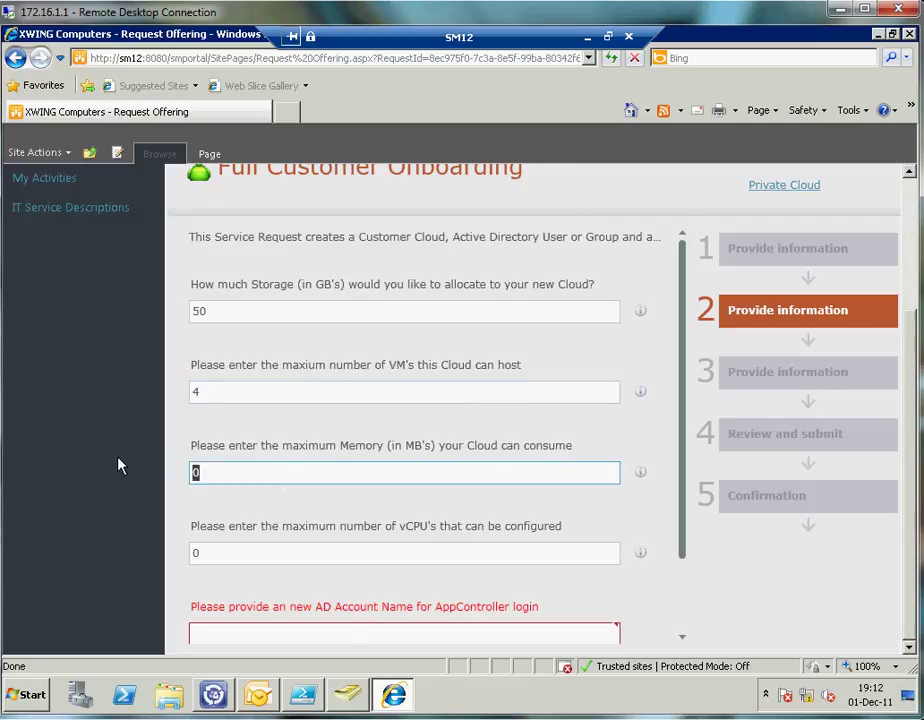
type("4096")
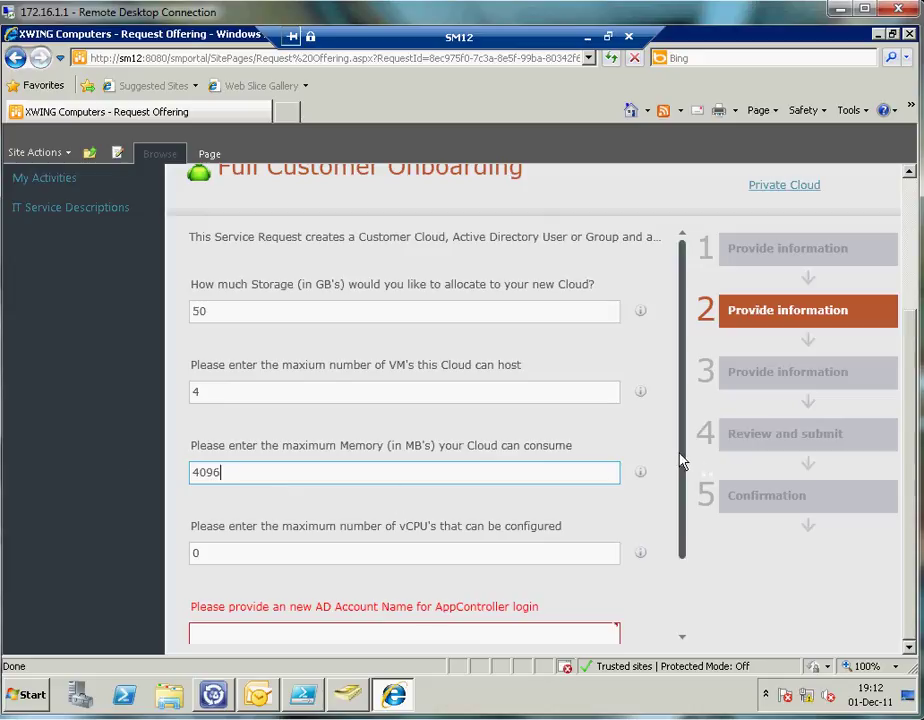
scroll(680, 470, "down", 1)
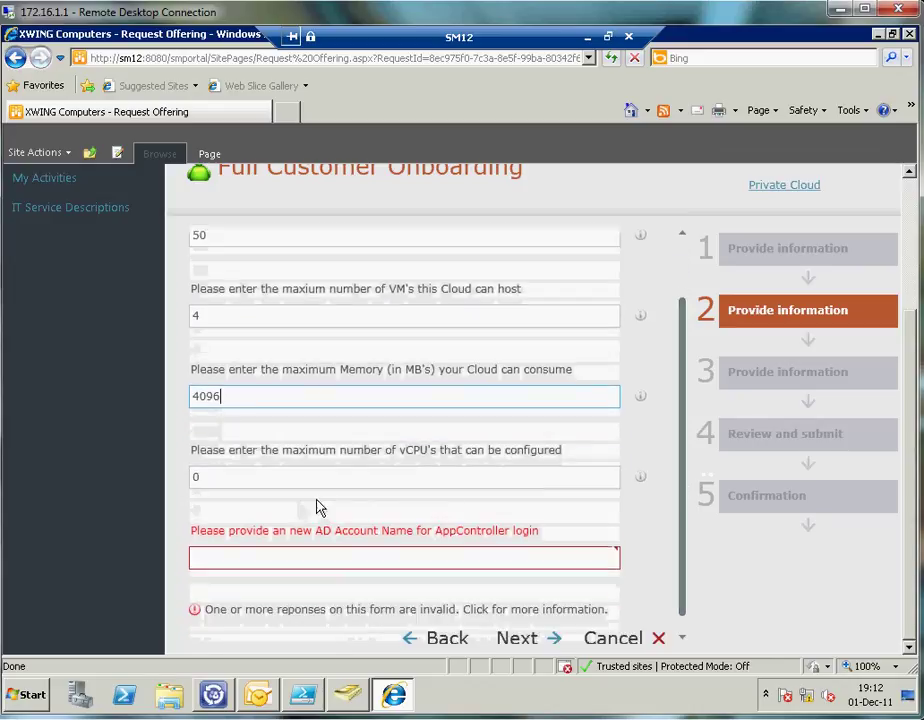
key("Tab")
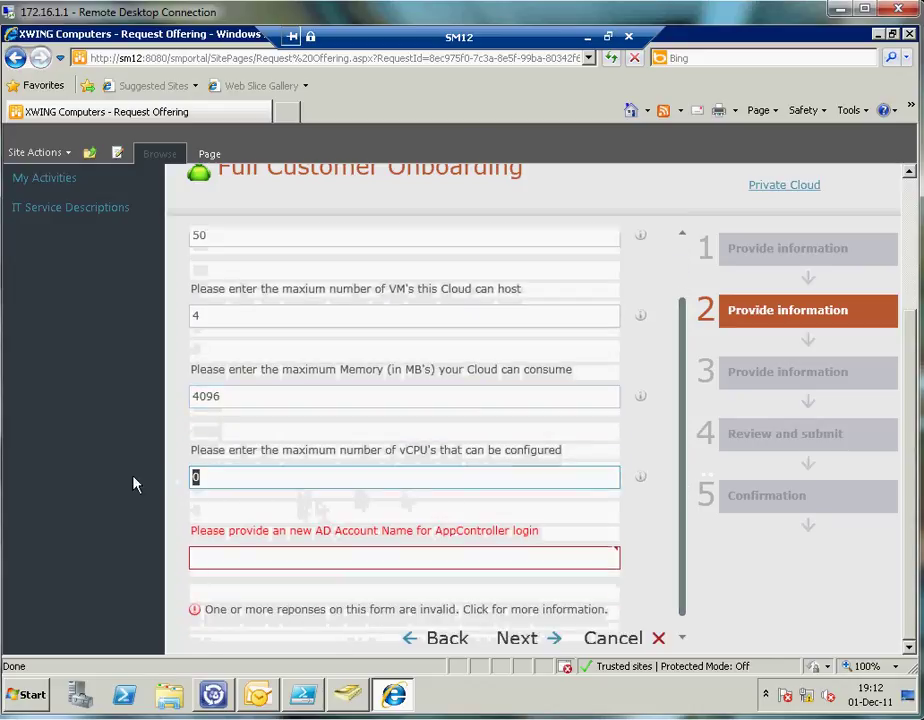
type("8")
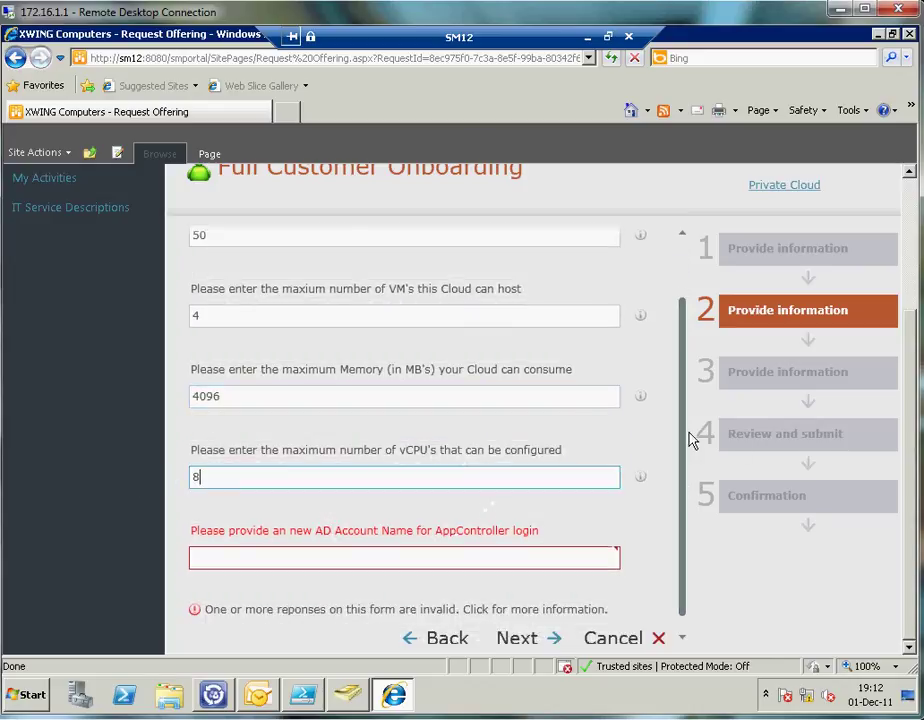
Enter the new AD account name for the AppController login and continue to the third information page
scroll(681, 470, "down", 1)
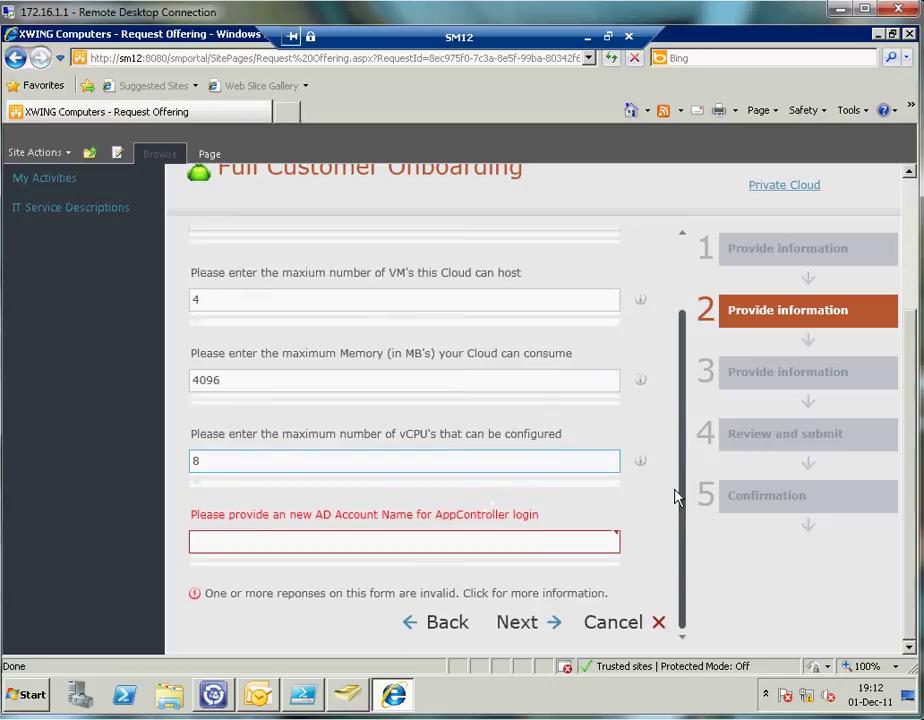
left_click(415, 541)
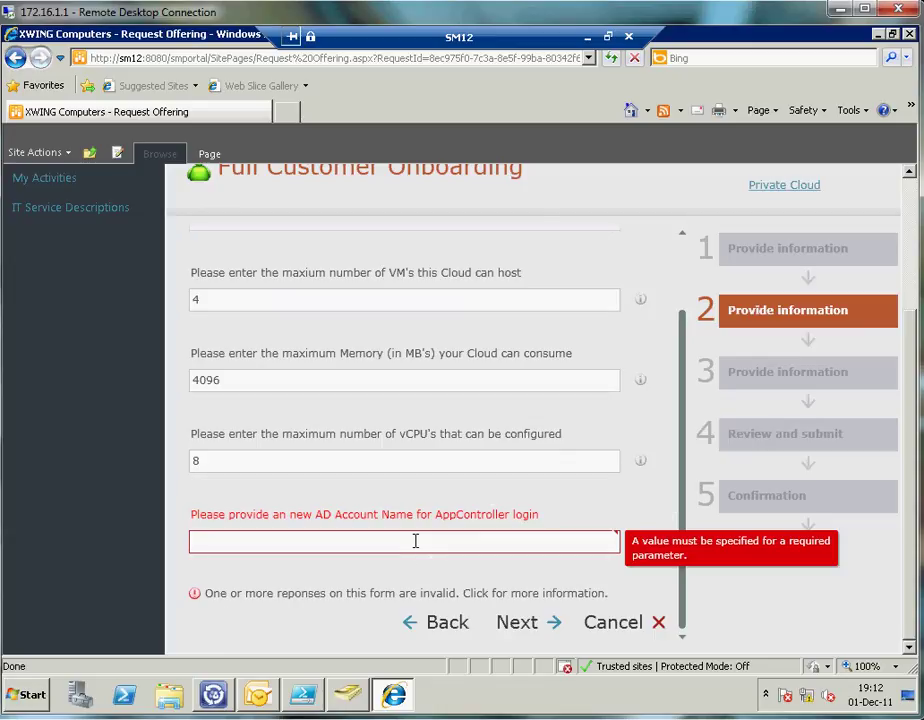
type("Chewie")
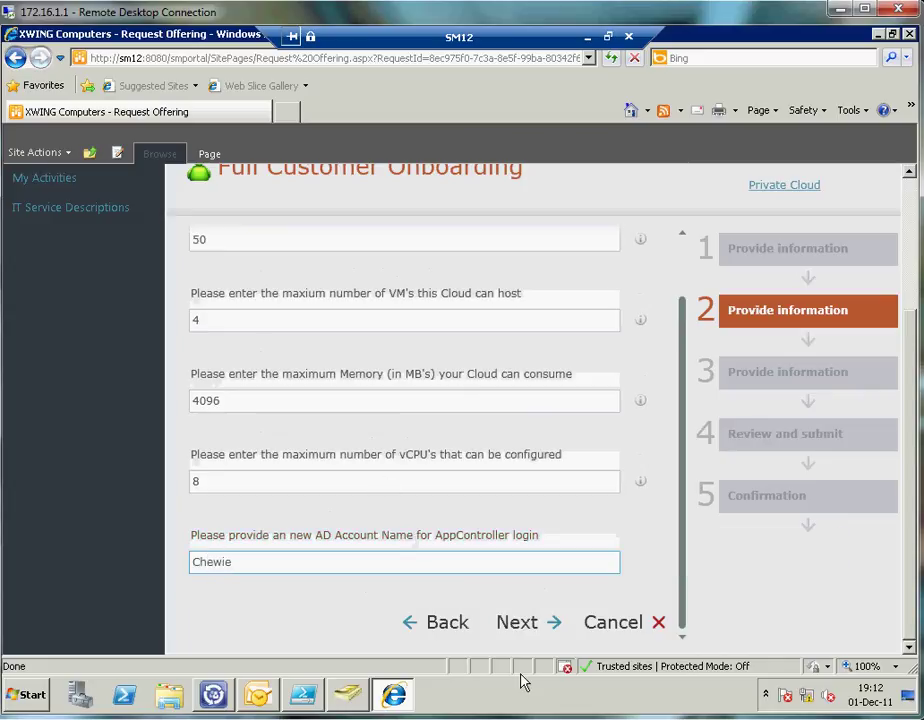
left_click(521, 628)
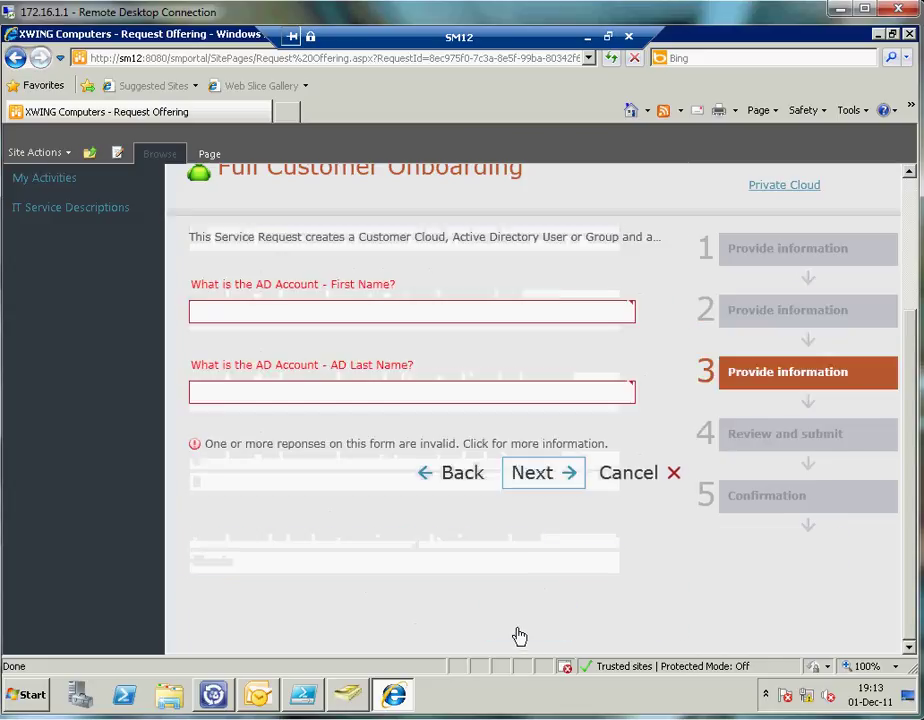
Fill in the AD account's first name and last name
left_click(241, 313)
type("Chewie")
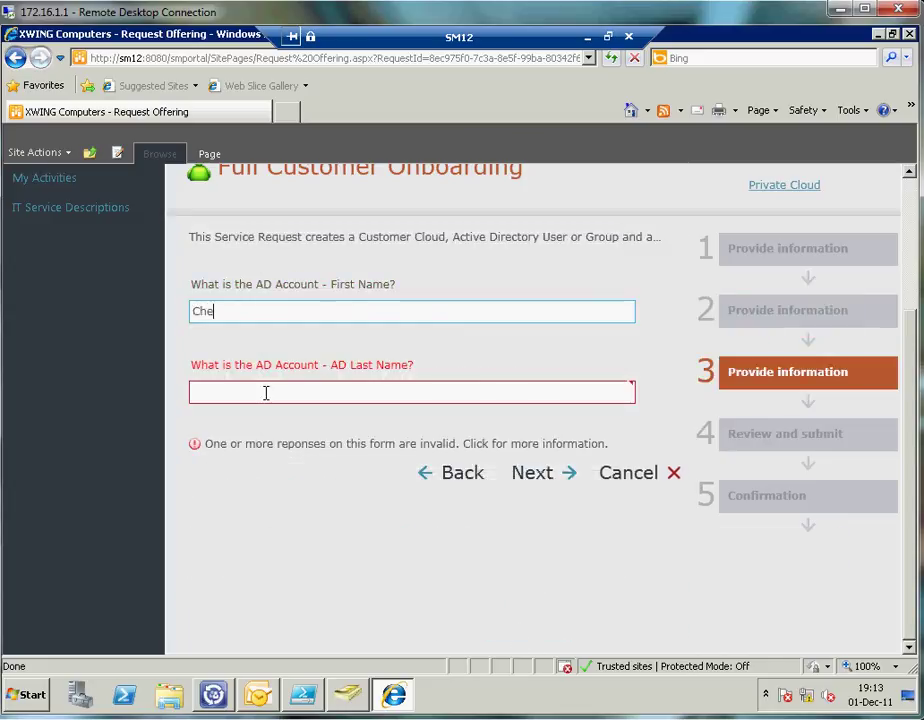
left_click(266, 393)
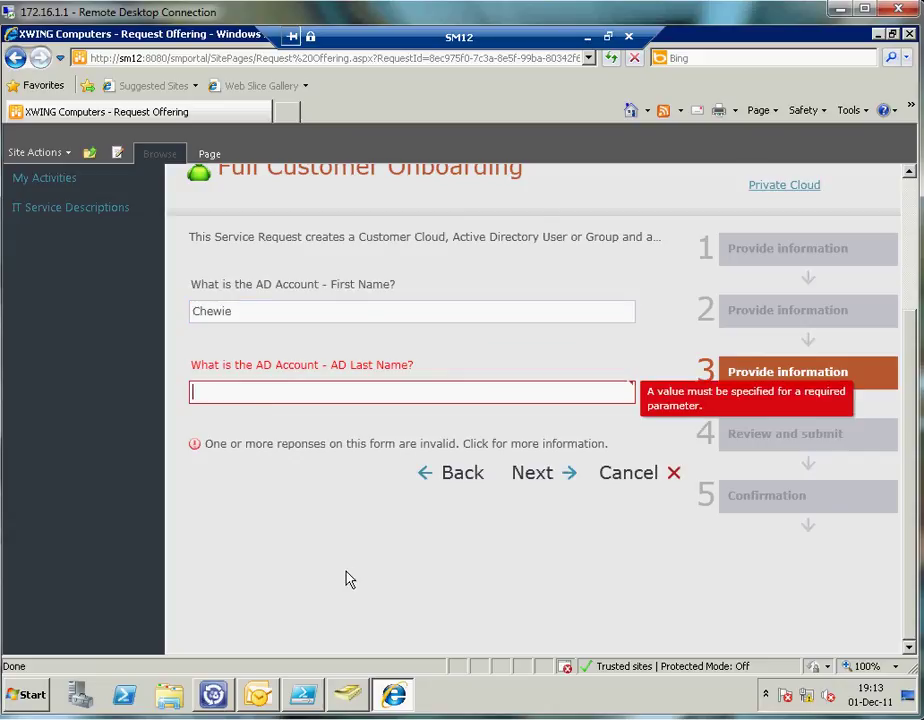
type("Wookie")
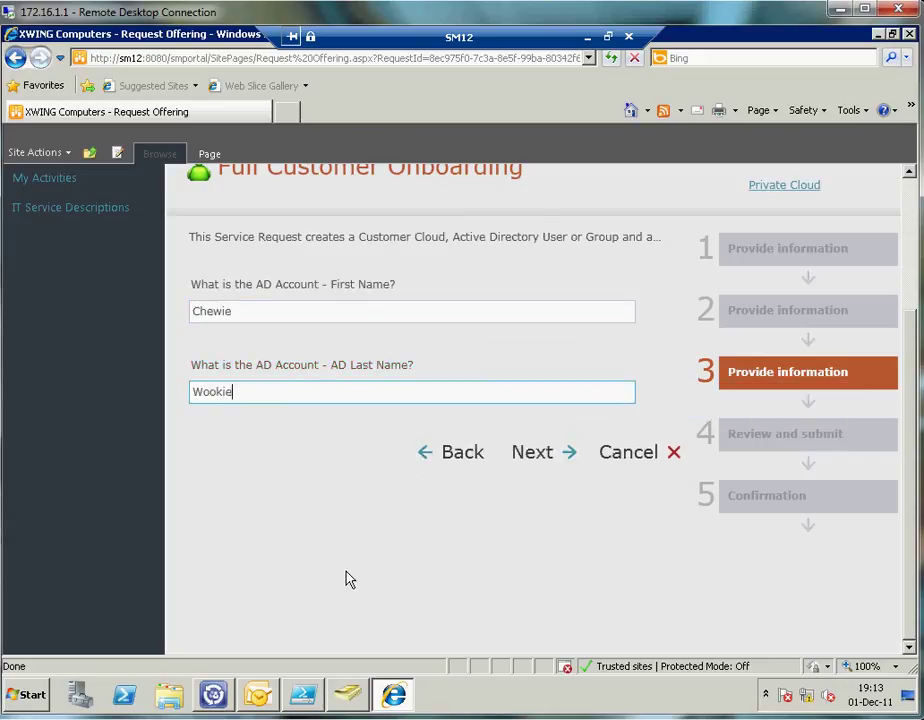
Review the entered onboarding information and submit the Full Customer Onboarding request
left_click(540, 455)
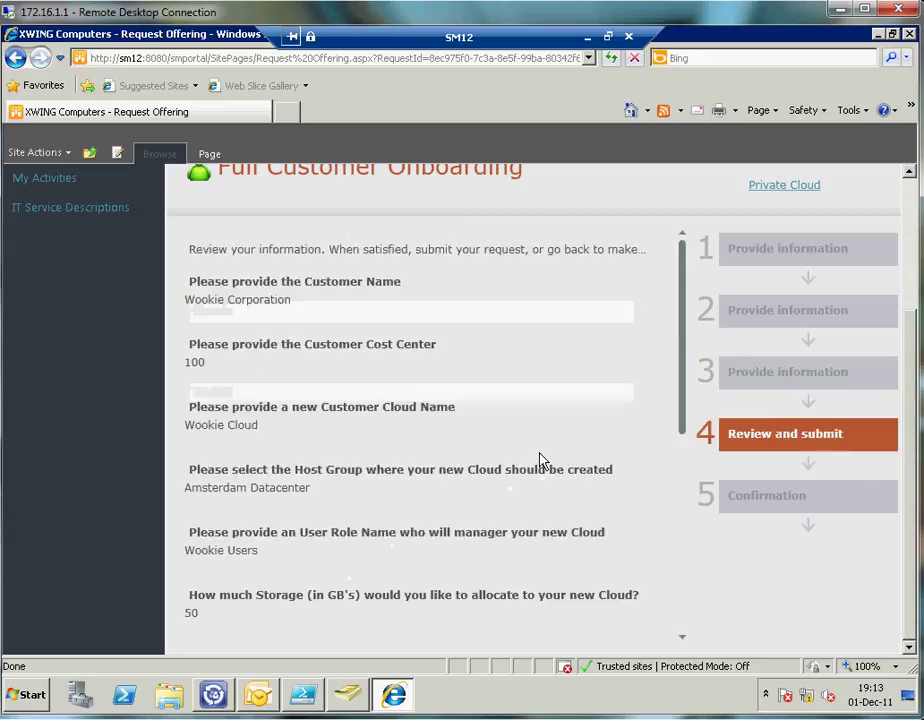
left_click_drag(683, 423, 685, 631)
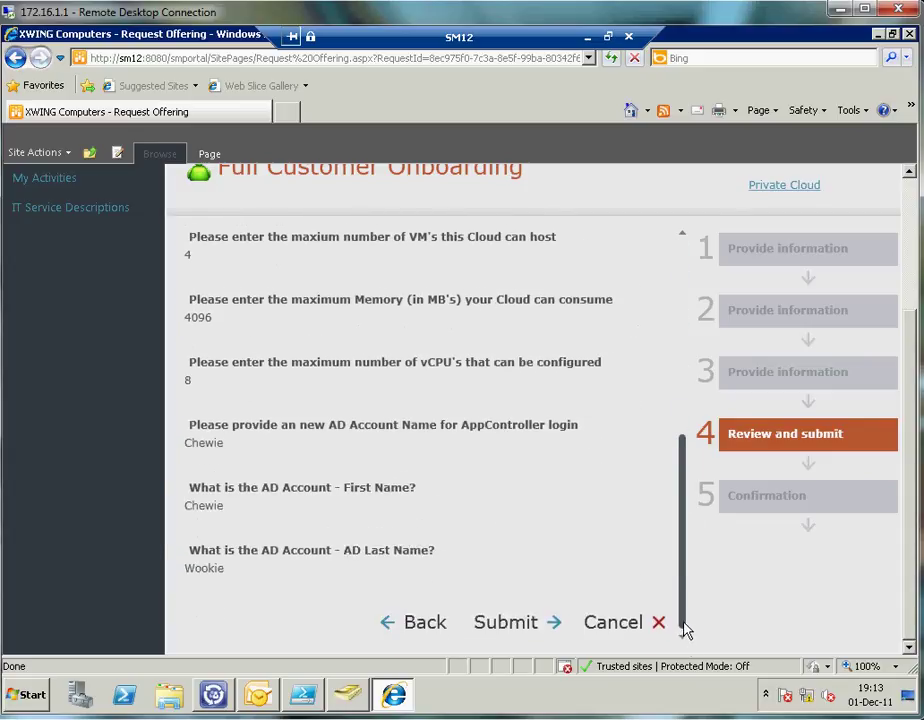
left_click(497, 635)
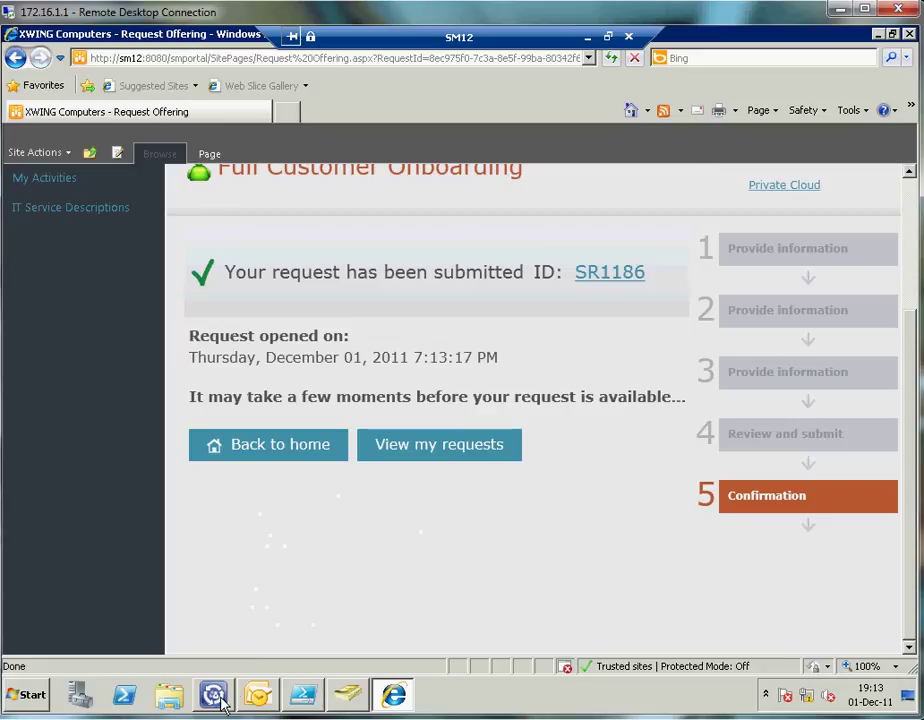
Switch to the Service Manager Console and open the Full Customer Onboarding request from the open service requests for editing
mouse_move(237, 683)
left_click(220, 698)
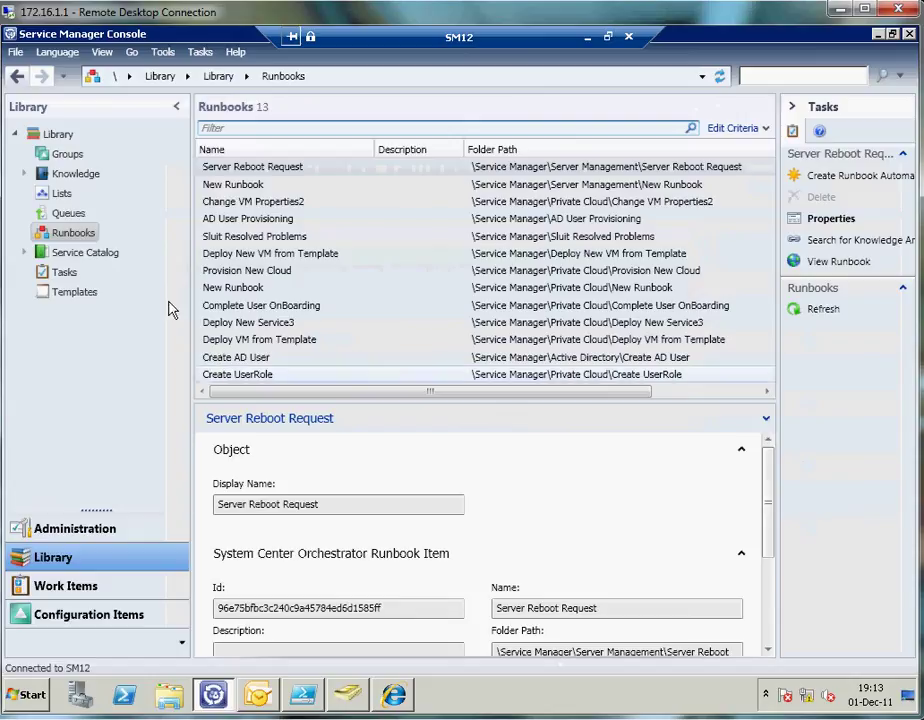
left_click(72, 595)
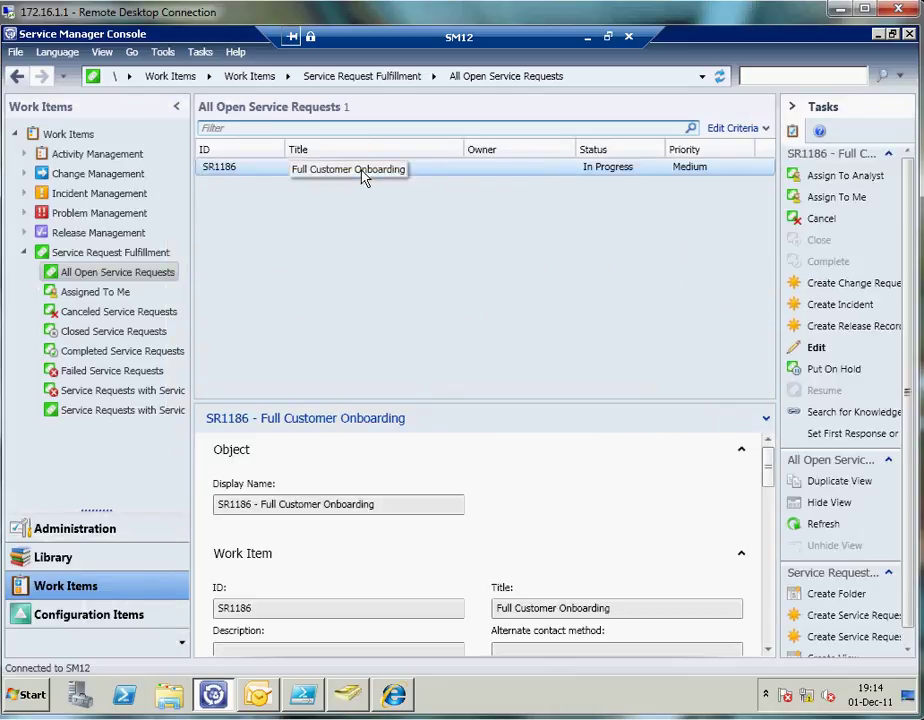
left_click(817, 350)
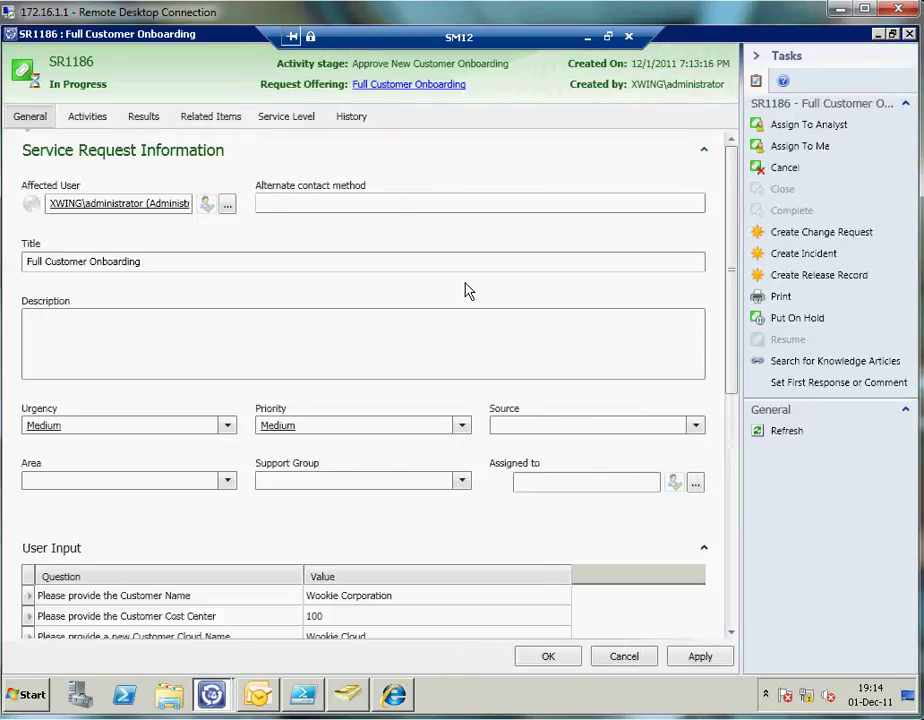
Examine the service request's user input, including customer name and cost center, and its sequence of activities
left_click(217, 616)
left_click(320, 617)
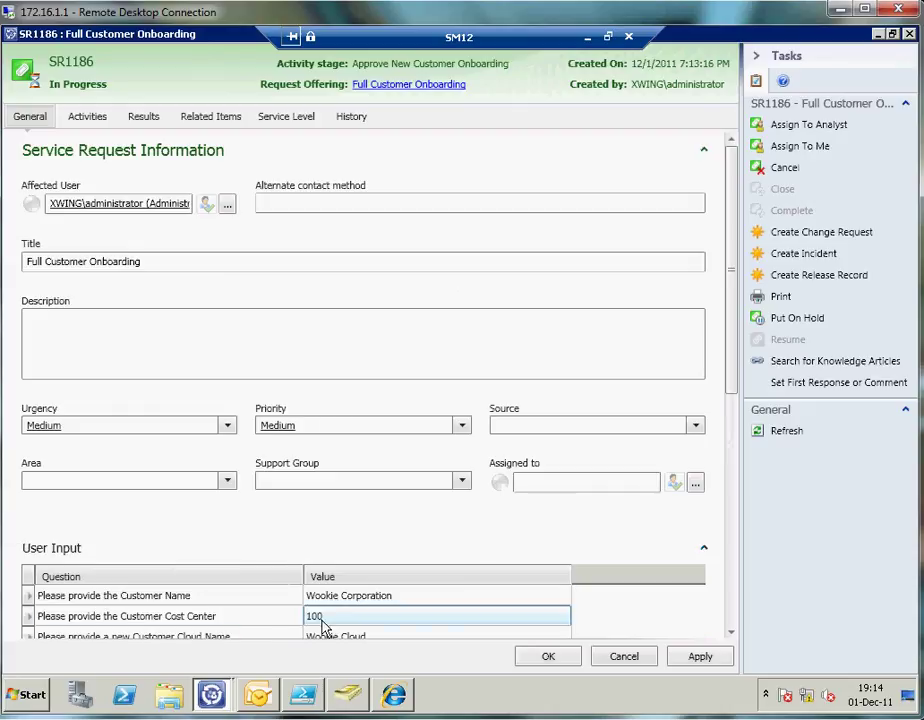
left_click(303, 647)
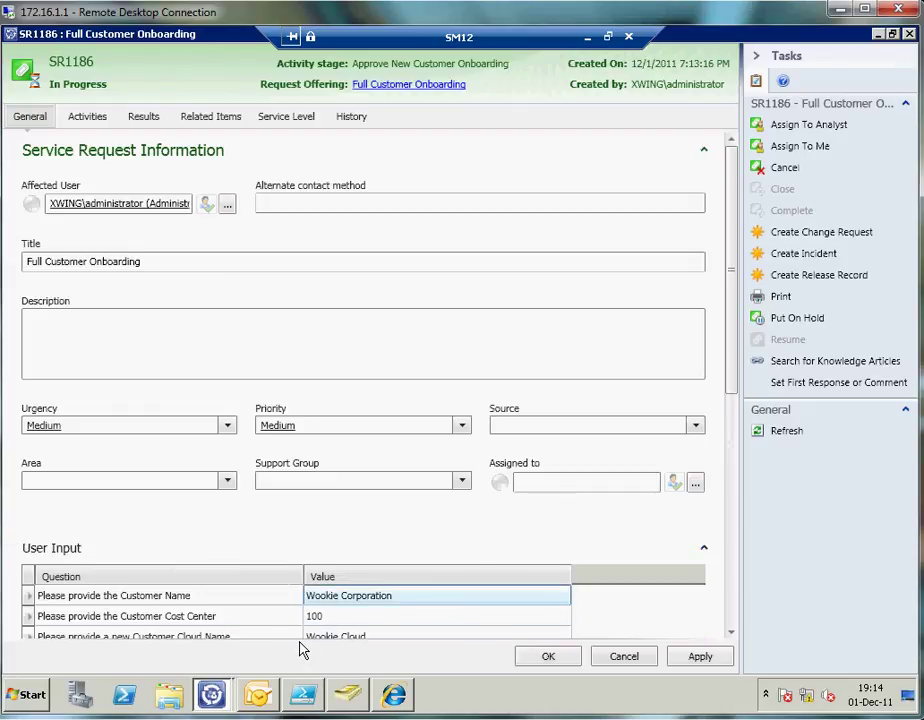
left_click(90, 118)
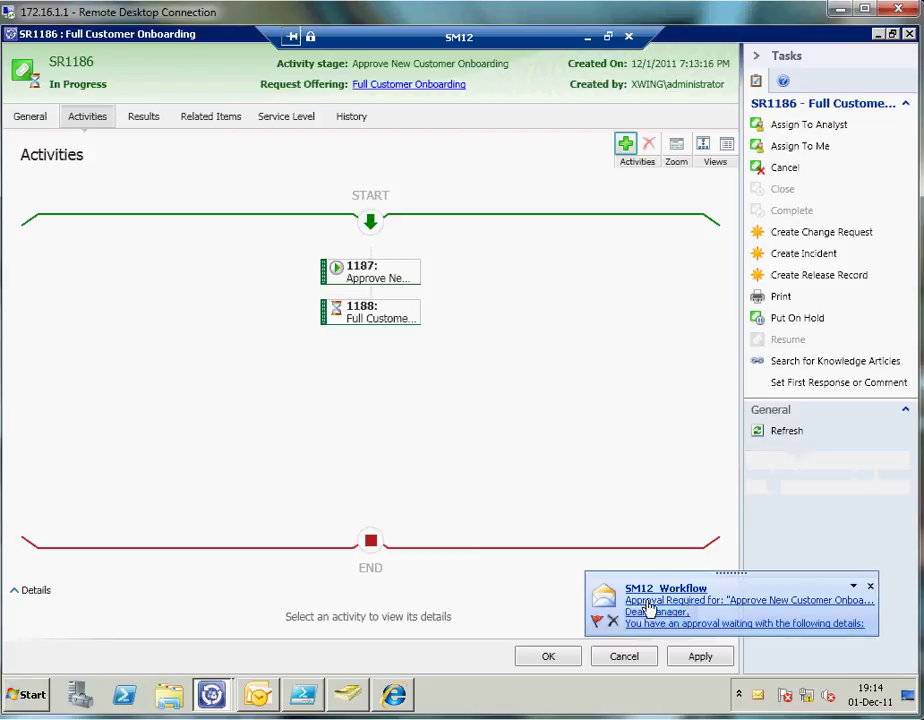
Open the new approval notification e-mail, follow its portal link, and select the in-progress Approve New Customer Onboarding activity
left_click(652, 610)
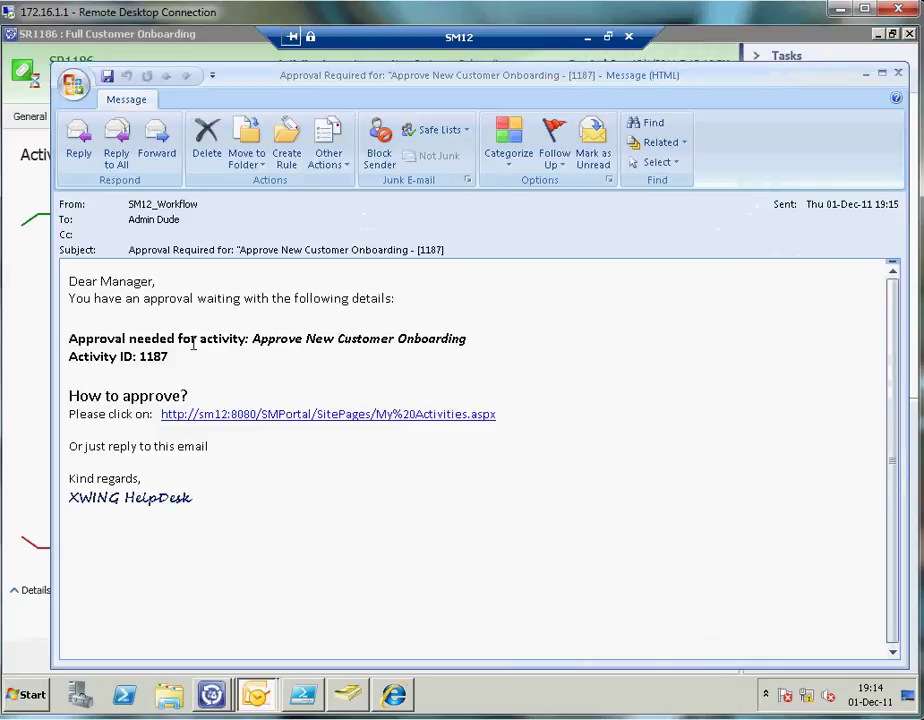
left_click(244, 418)
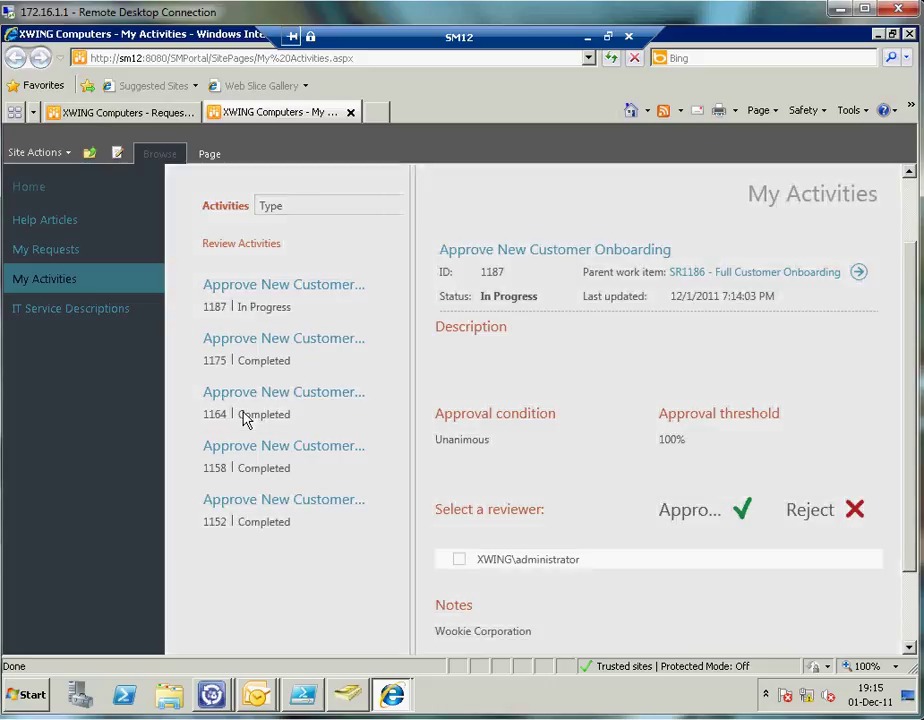
left_click(240, 293)
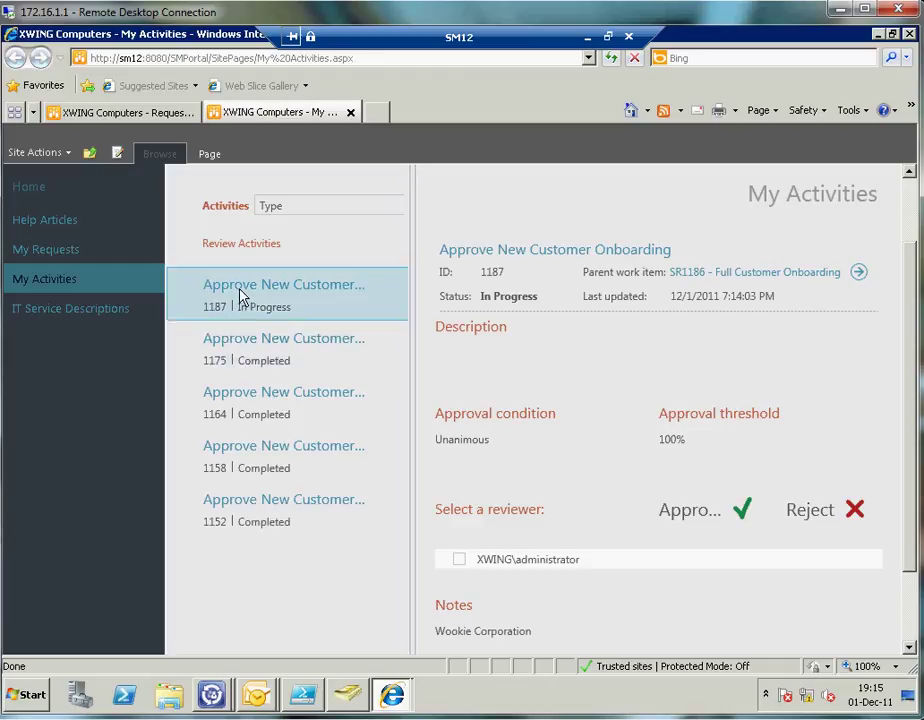
Review the user input of the parent Full Customer Onboarding request, and return to the approval activity
left_click(813, 283)
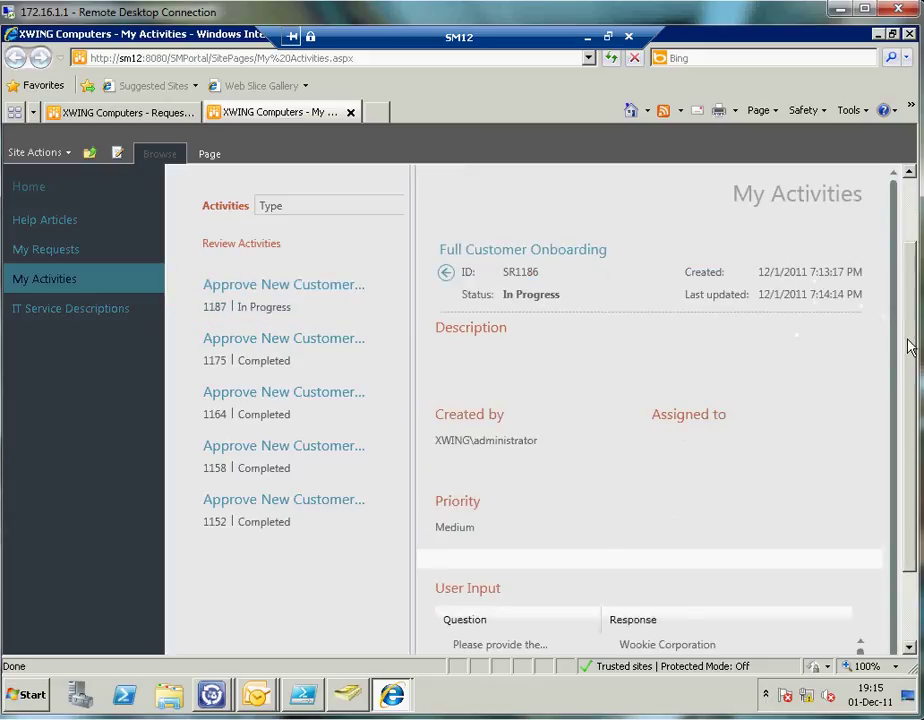
left_click_drag(908, 346, 906, 411)
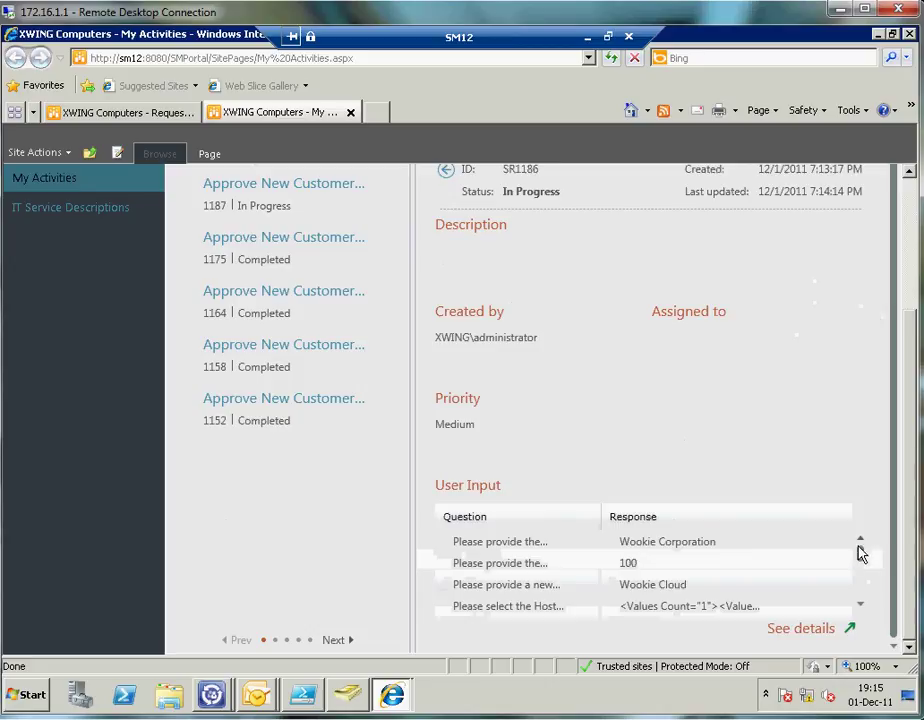
left_click_drag(861, 553, 883, 557)
scroll(603, 364, "up", 3)
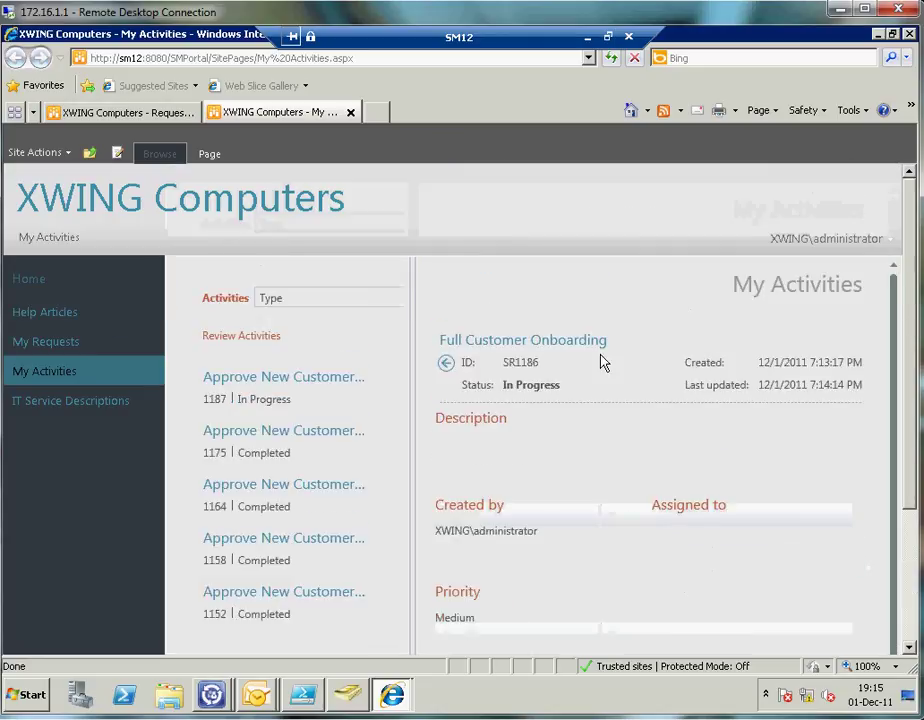
left_click(446, 363)
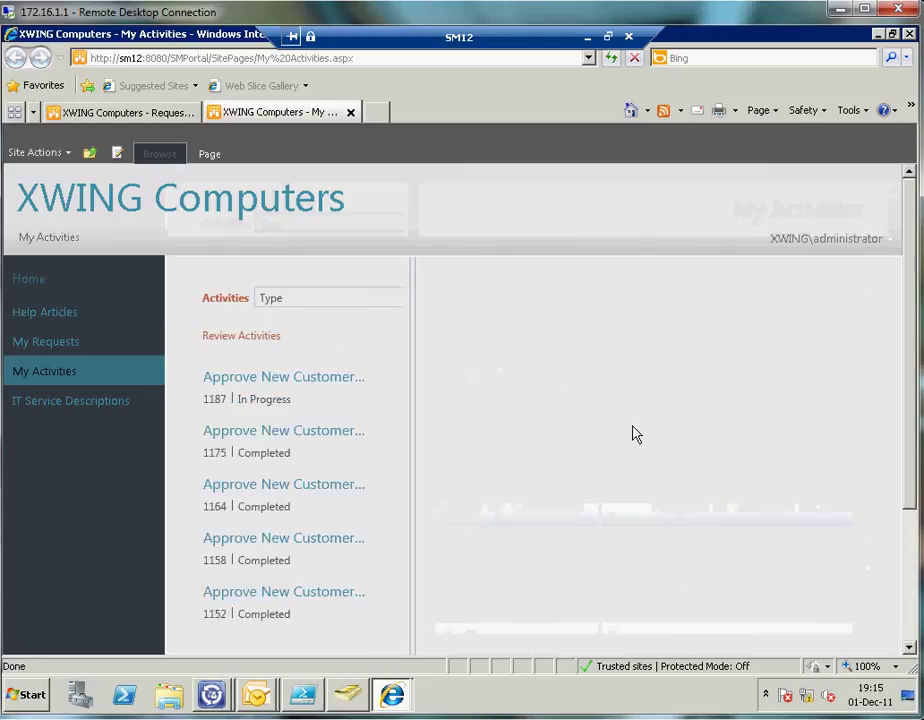
Approve the onboarding activity for the administrator reviewer with the comment "I Approve", and close the My Activities page
left_click_drag(914, 316, 898, 457)
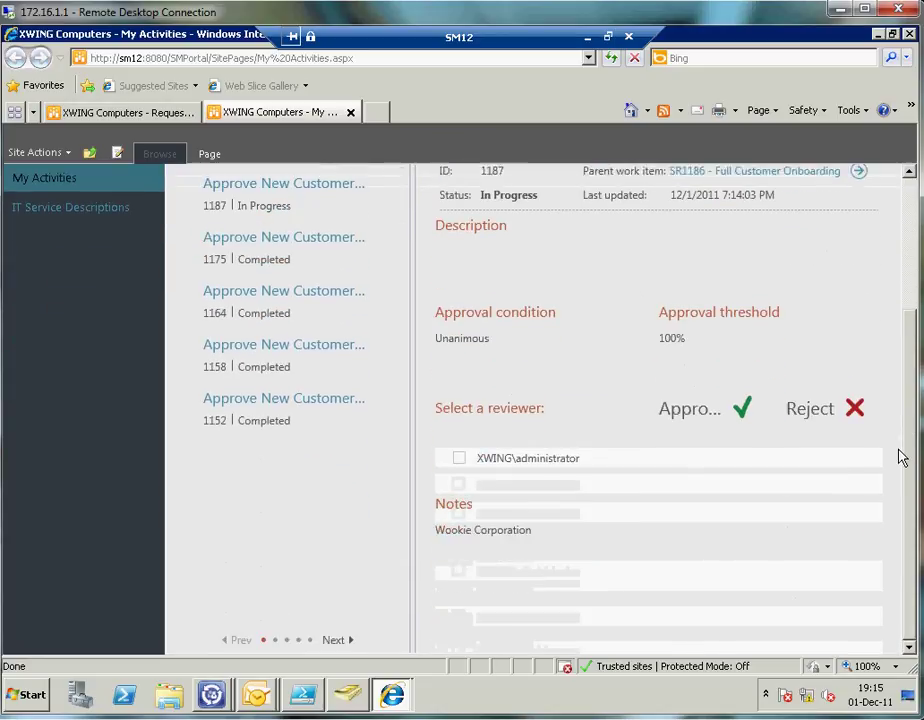
left_click(459, 458)
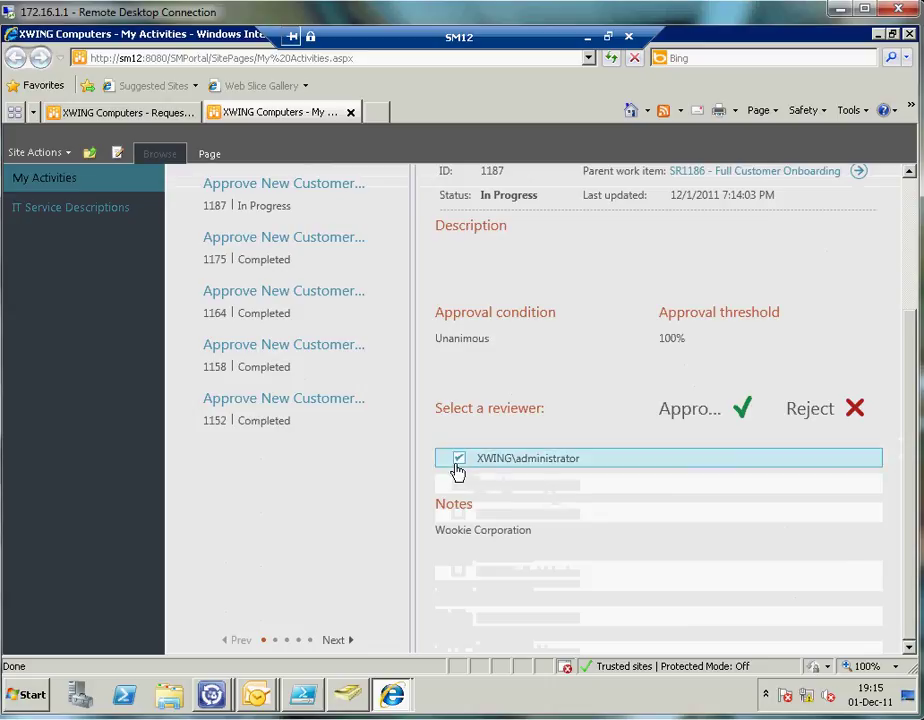
left_click(692, 421)
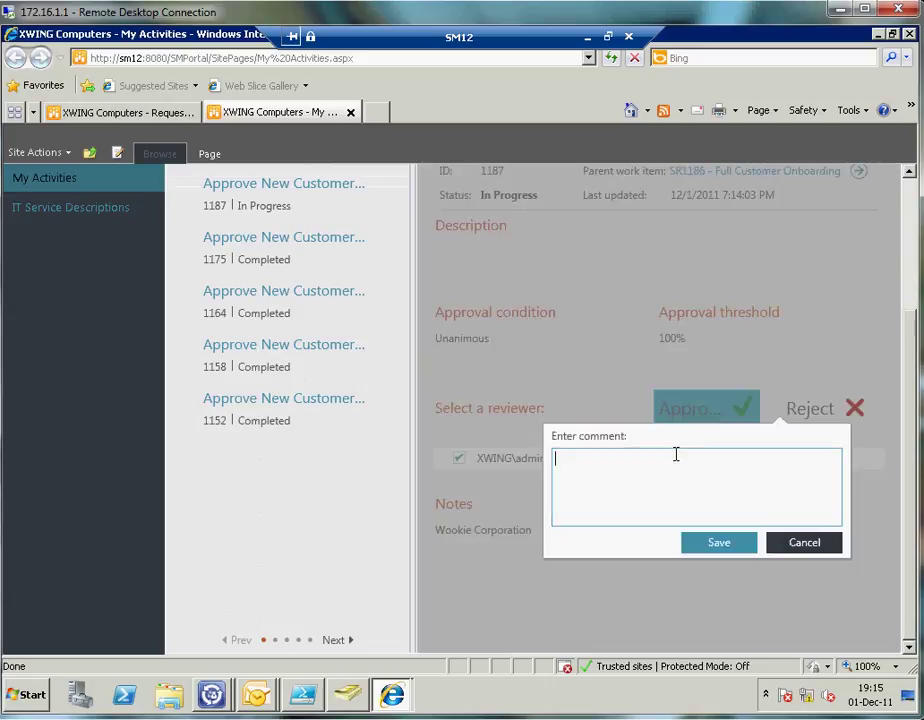
type("I Approve")
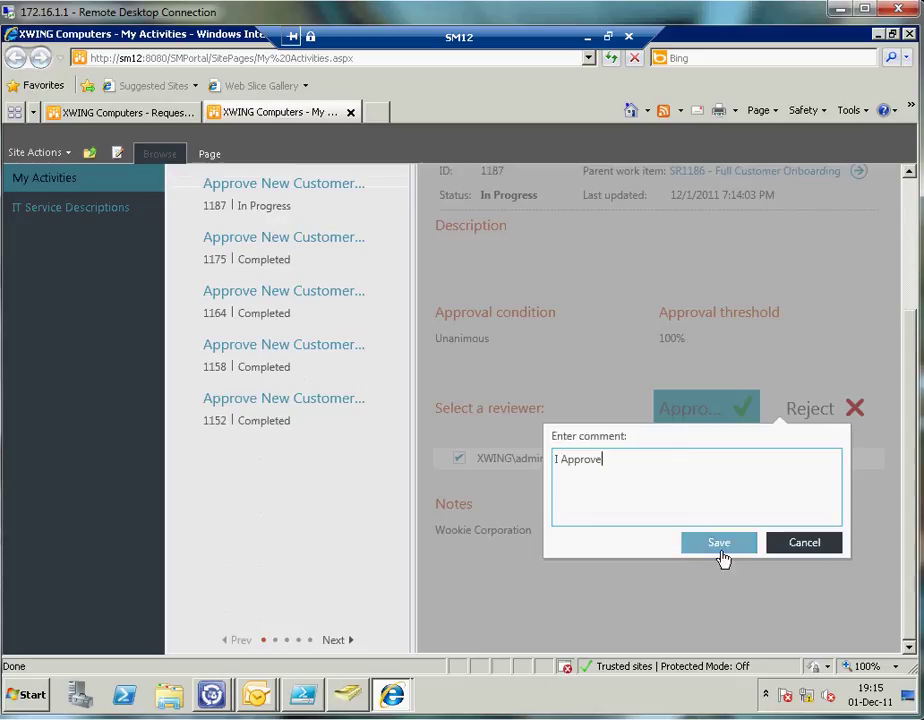
left_click(719, 544)
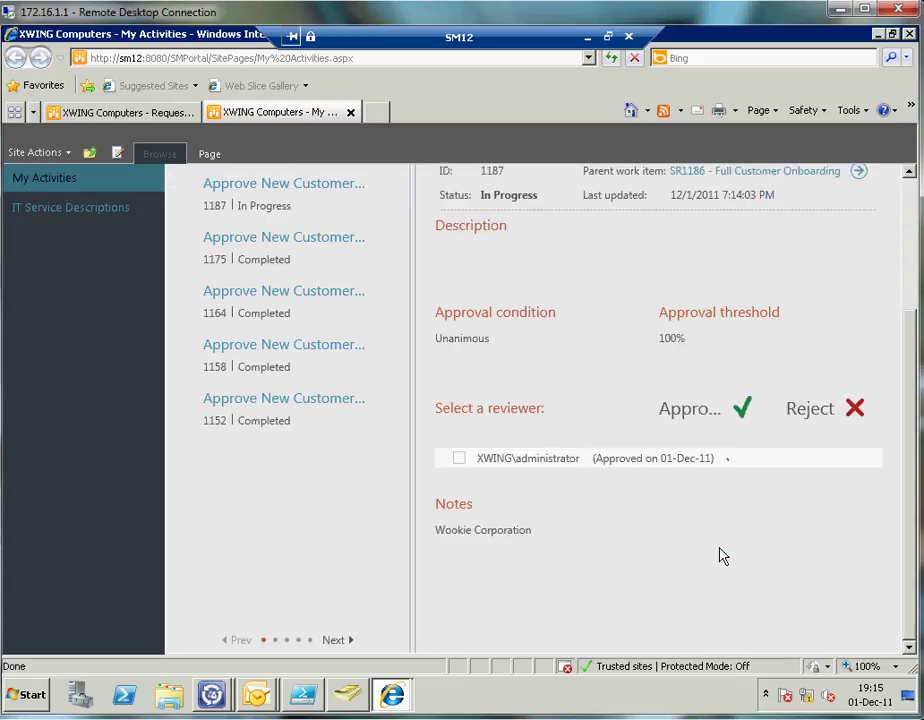
left_click(350, 113)
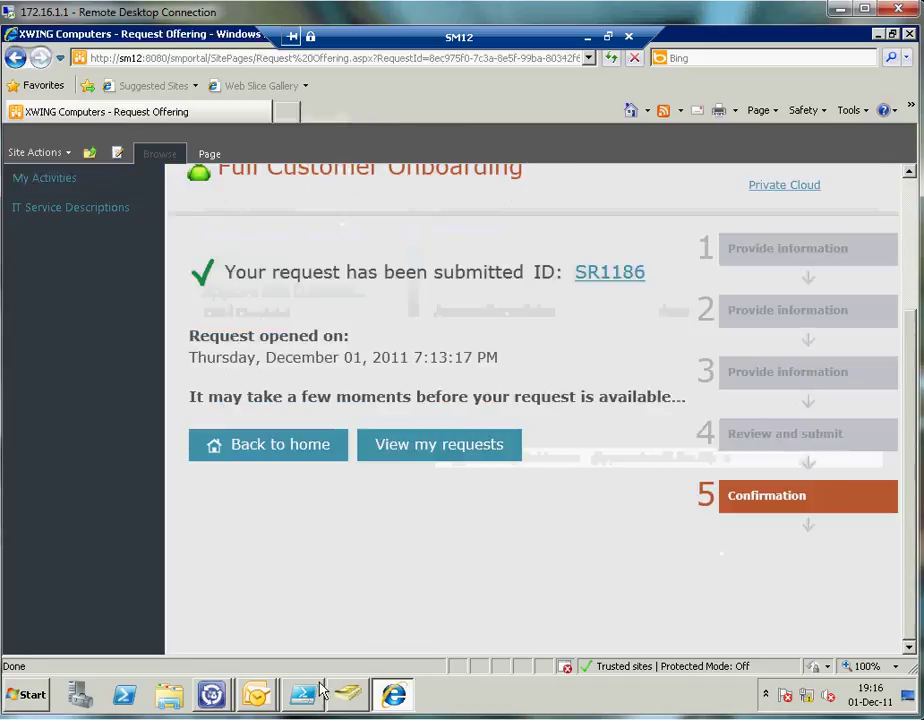
Return to the service request in the Service Manager Console and refresh it twice to check the status of its activities
mouse_move(211, 694)
left_click(206, 658)
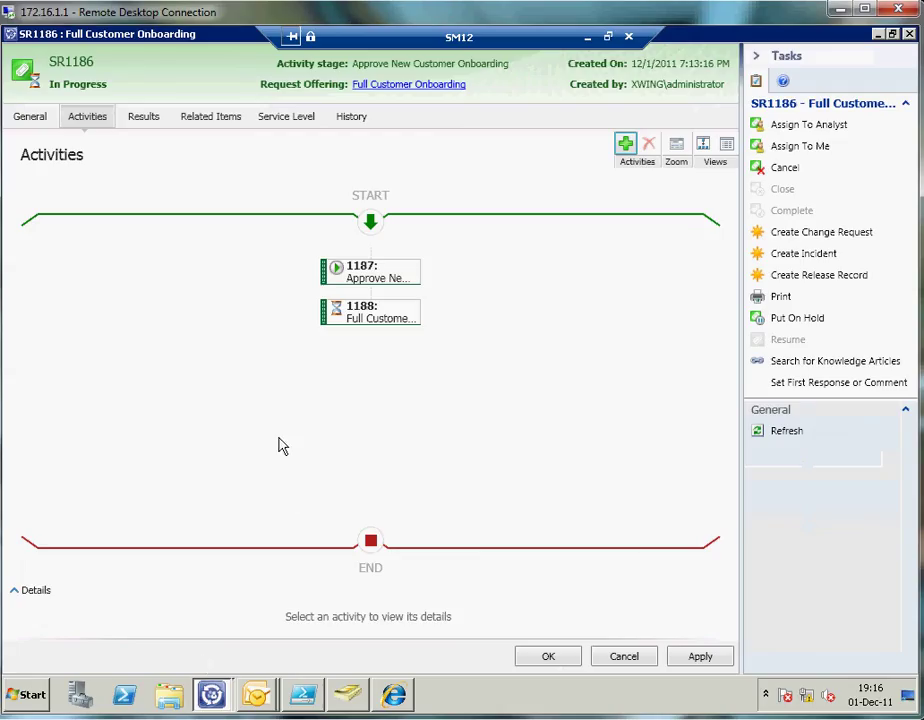
left_click(788, 433)
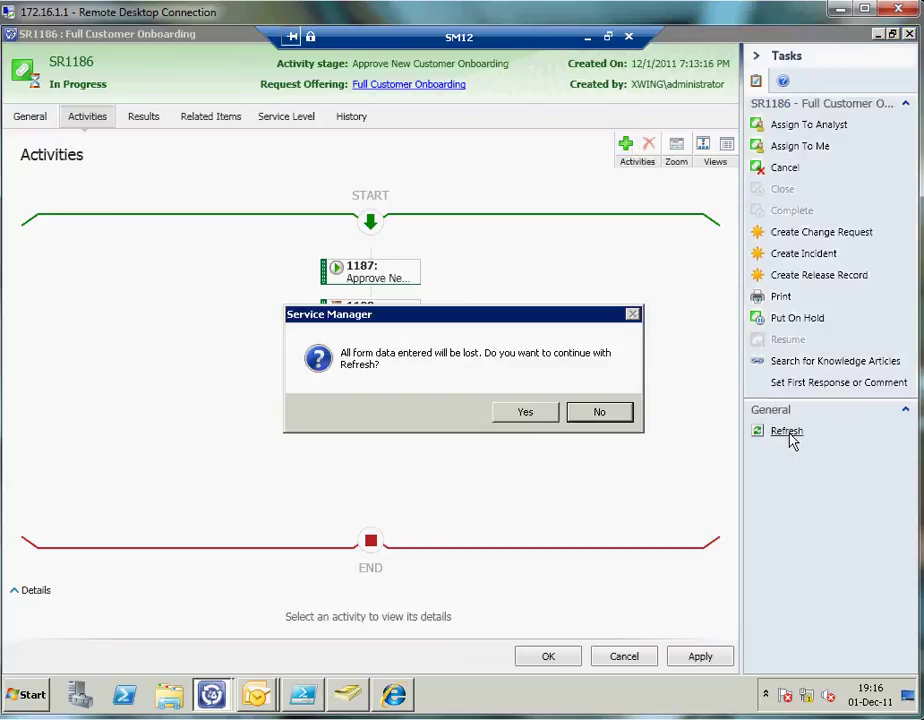
left_click(527, 413)
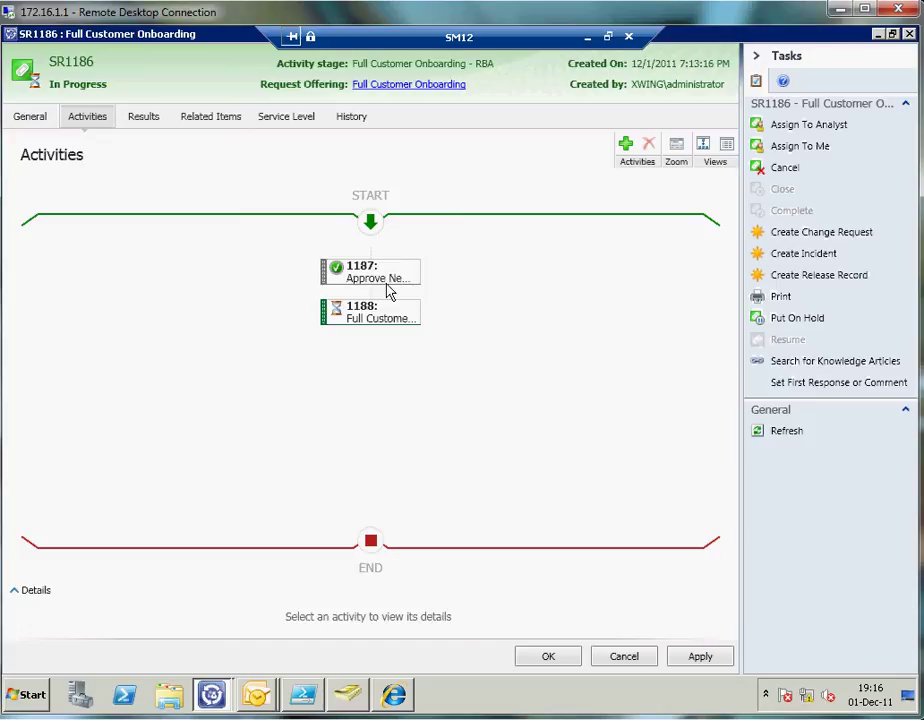
left_click(786, 434)
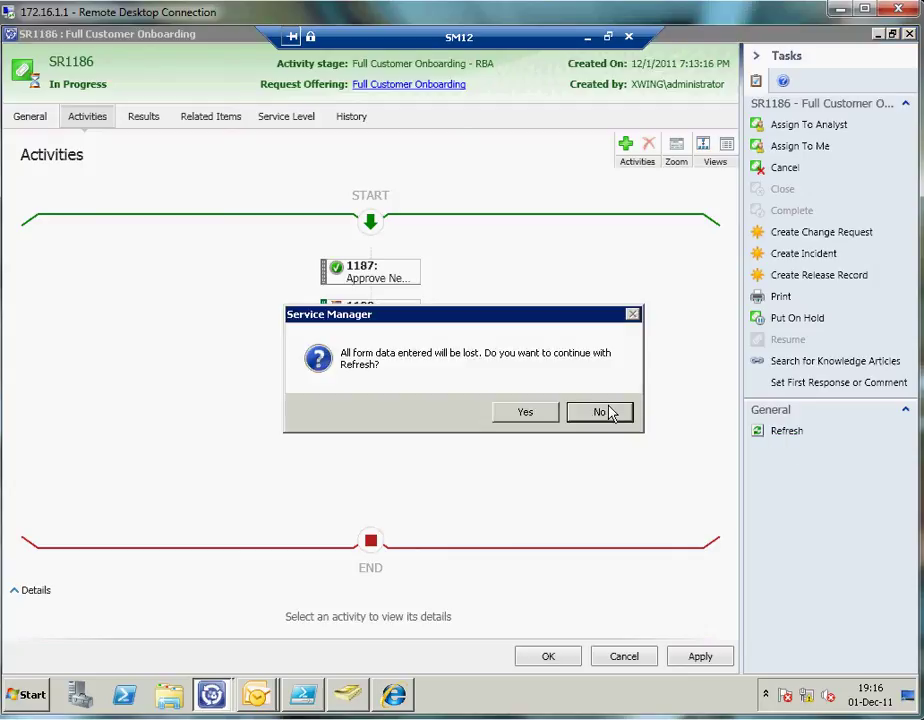
left_click(548, 413)
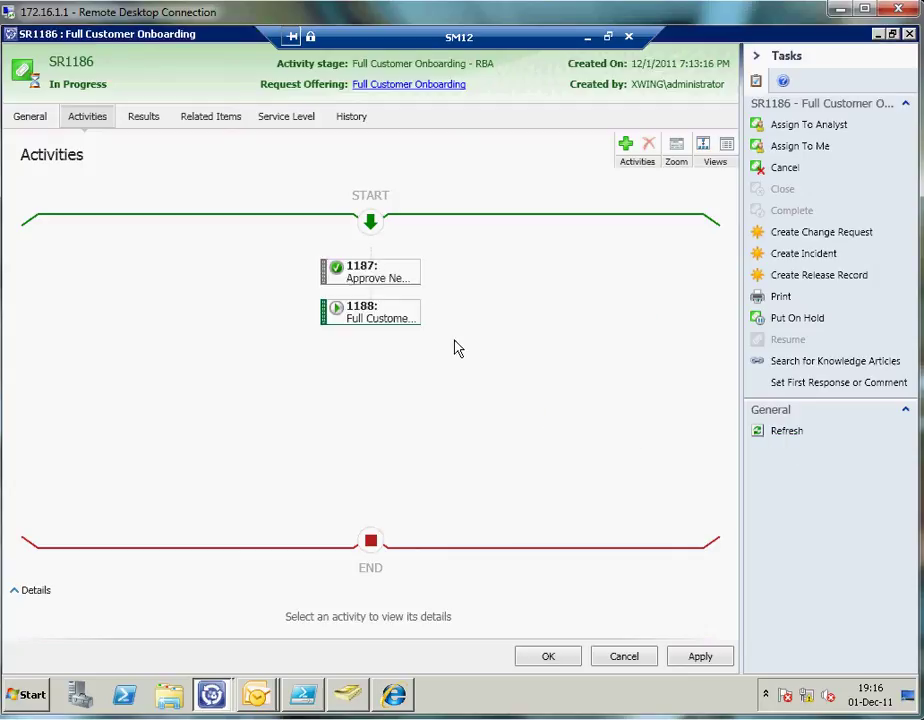
Open the Full Customer Onboarding - RBA activity, check its runbook parameter mapping, and view the associated runbook in Orchestrator
double_click(363, 325)
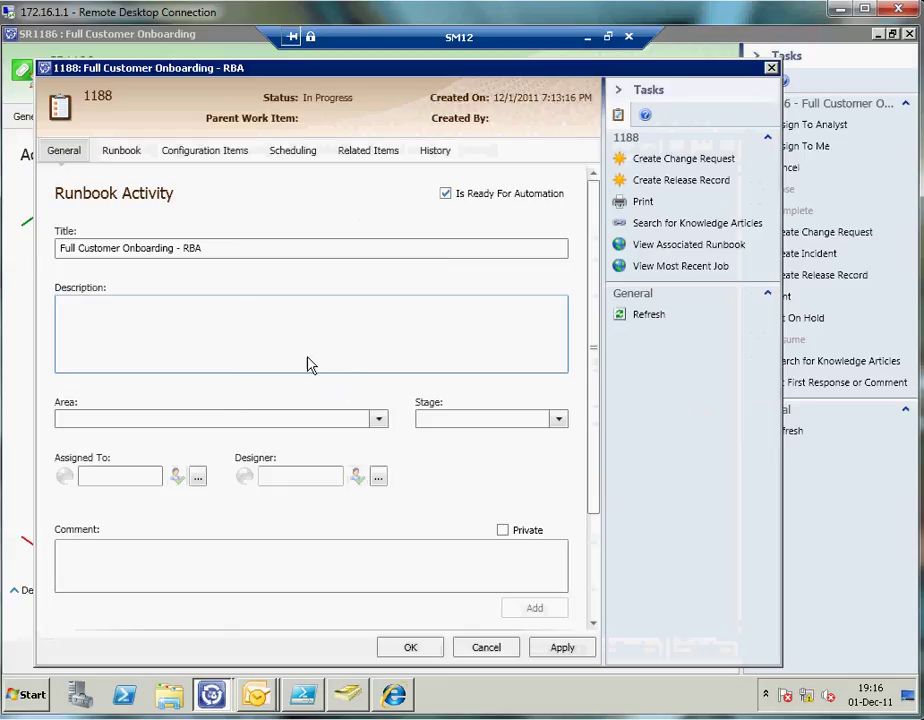
left_click(122, 155)
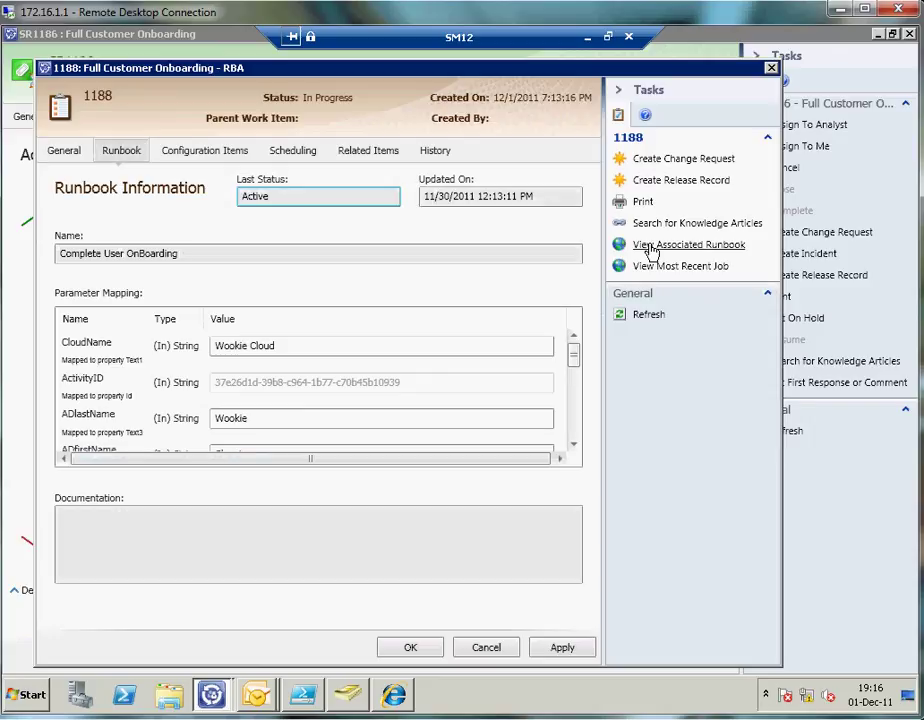
left_click(650, 246)
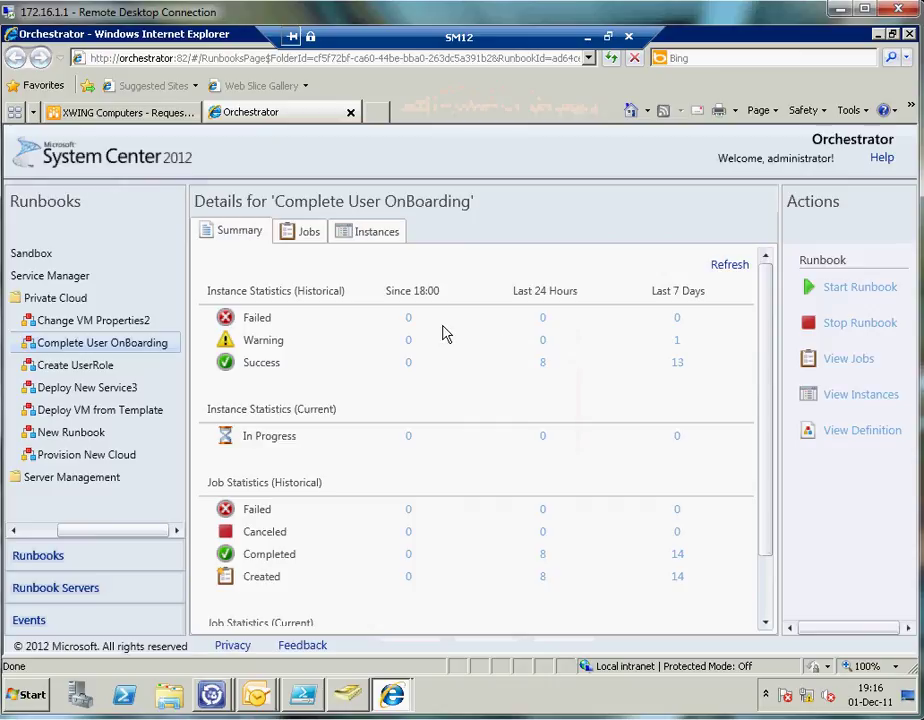
Check the jobs and instances of the Complete User OnBoarding runbook, and view the running instance's details and activity diagram
left_click(309, 235)
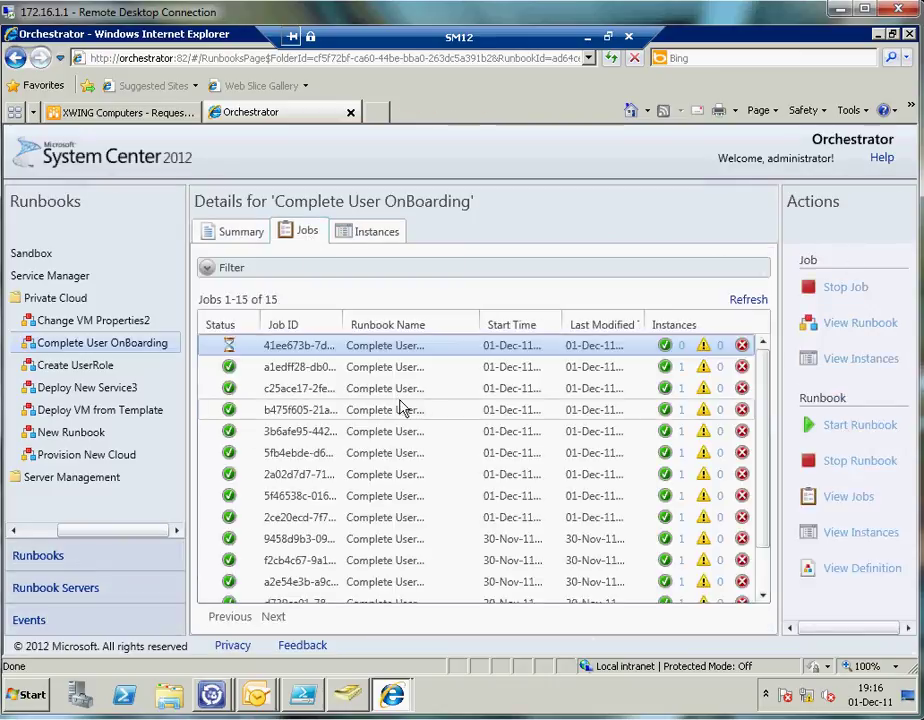
left_click(374, 238)
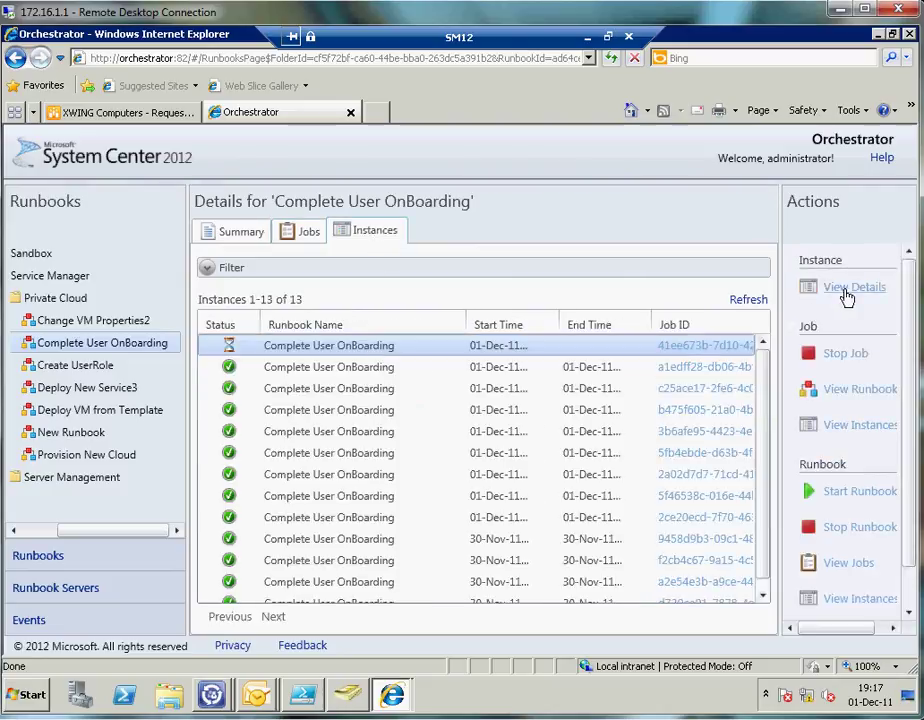
left_click(848, 288)
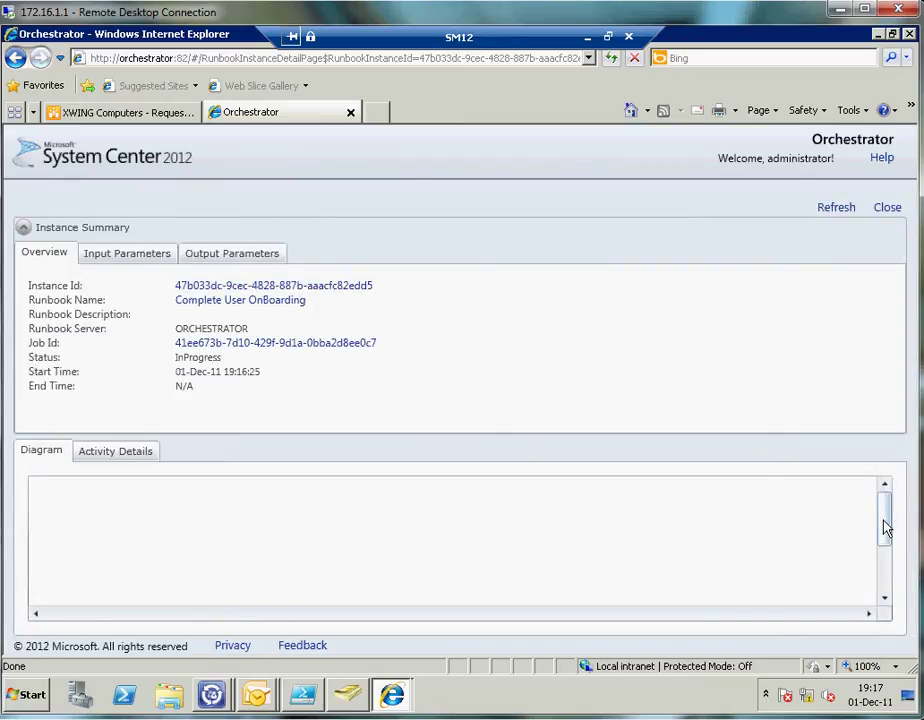
left_click_drag(885, 528, 884, 588)
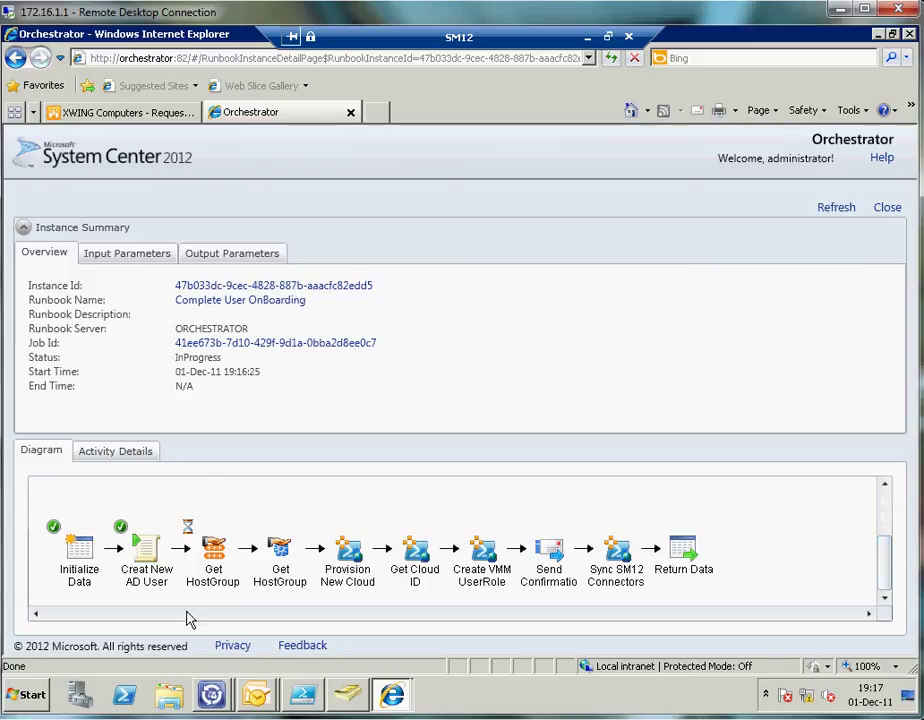